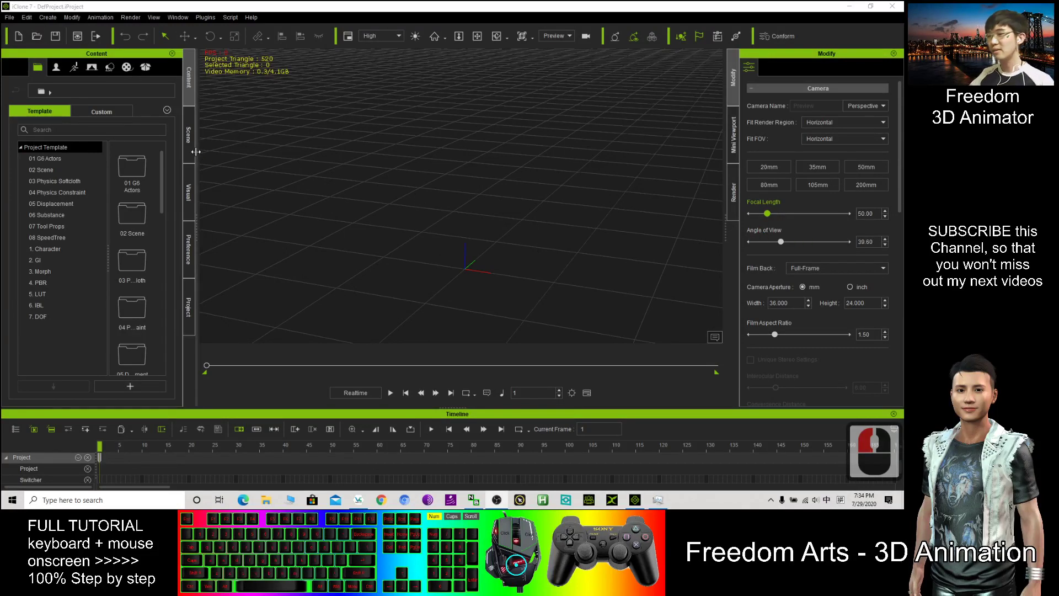
Add the Jeep from the Prop set templates to the middle of the empty scene.
drag(162, 169, 166, 110)
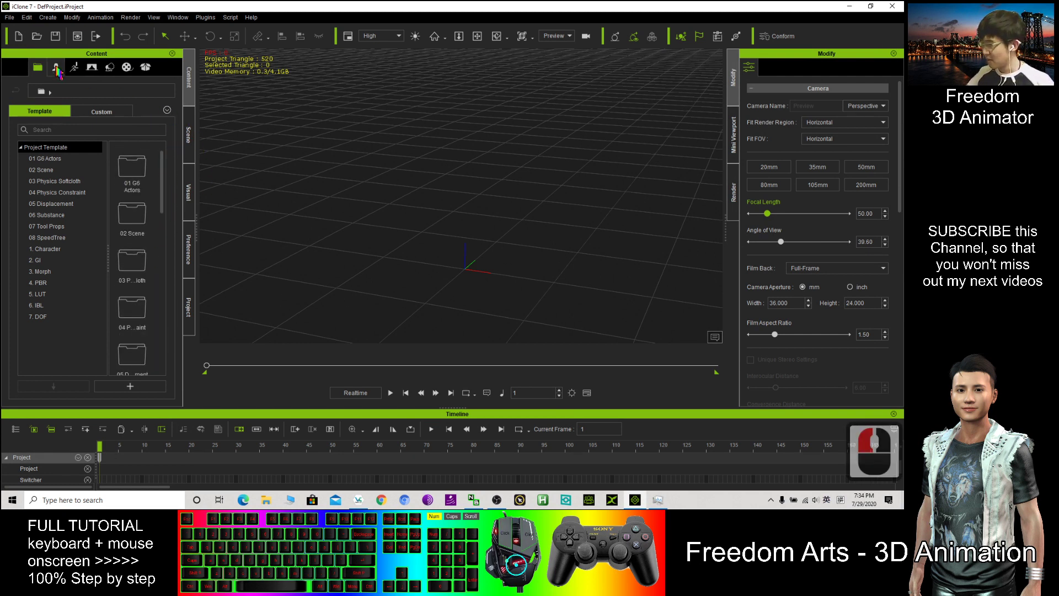
click(109, 68)
click(38, 159)
drag(161, 196, 160, 358)
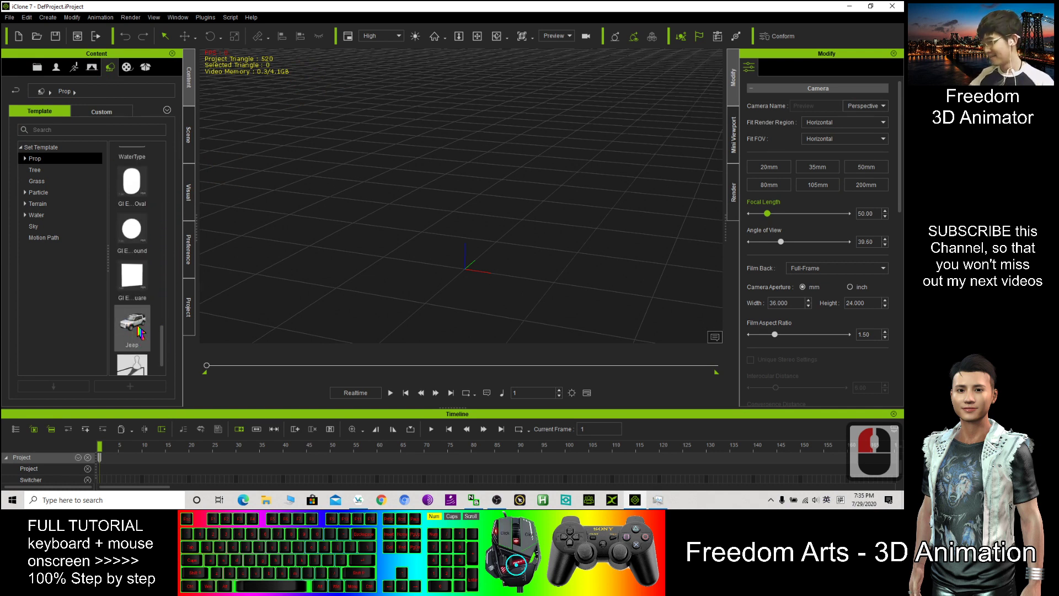
scroll(139, 331, down, 2)
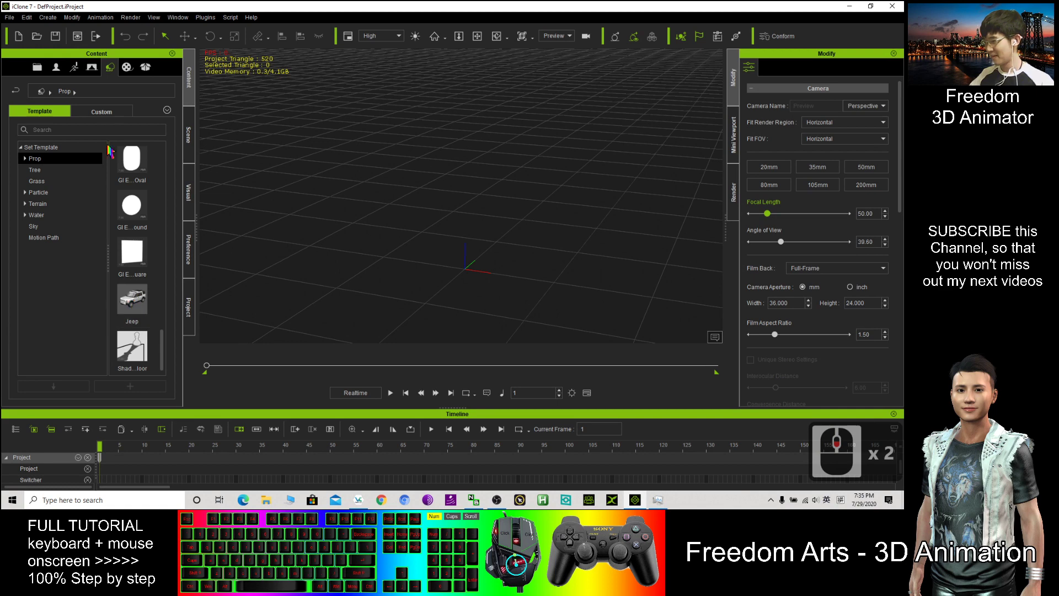
drag(136, 307, 469, 272)
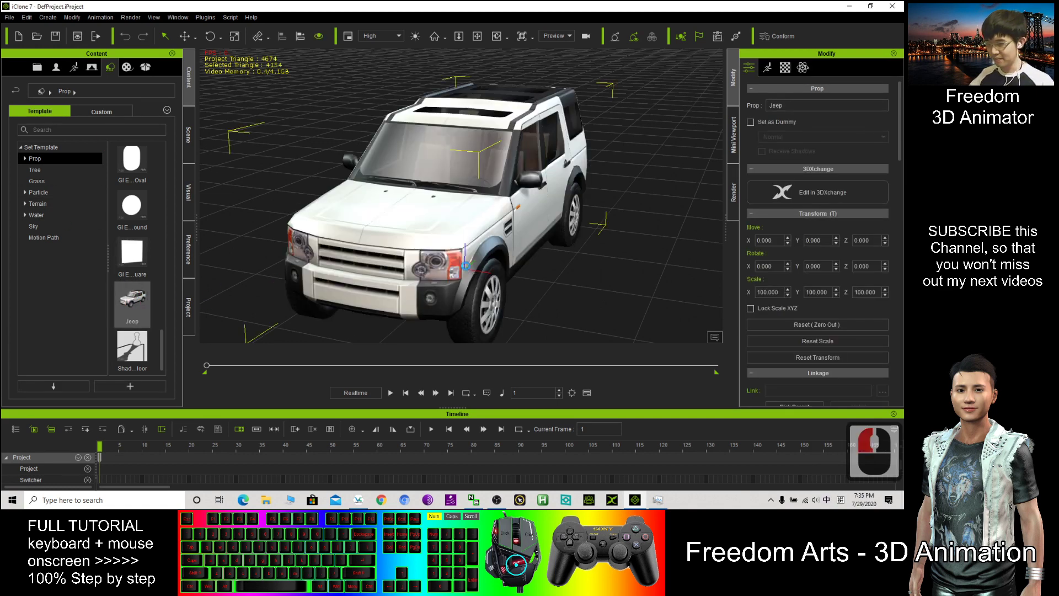
Enlarge the timeline area and play the project with the Jeep, pausing at frame 258.
scroll(562, 256, down, 11)
drag(562, 256, 562, 252)
key(c)
drag(563, 252, 483, 284)
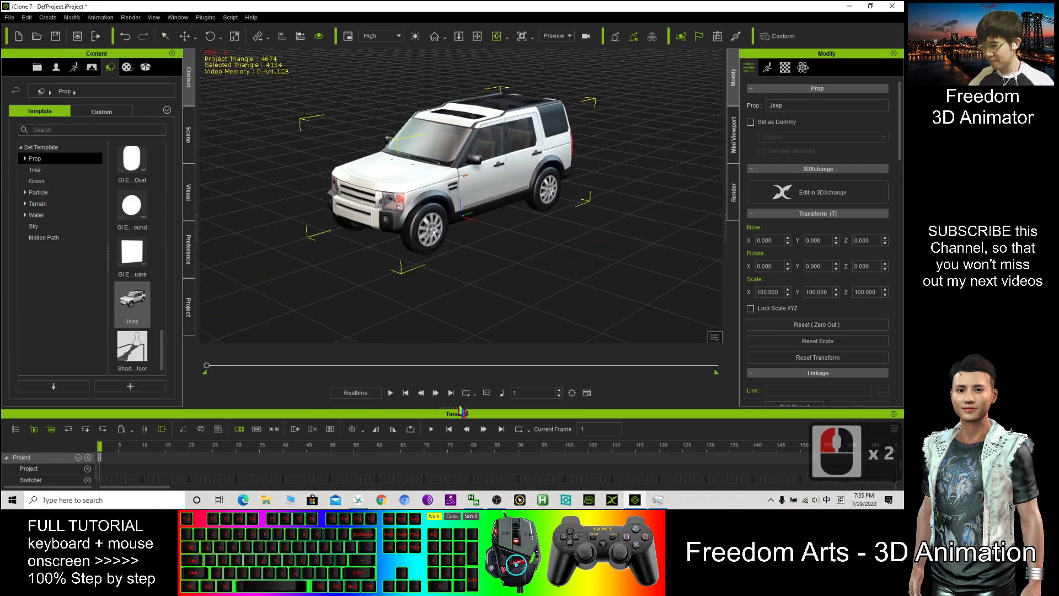
drag(461, 411, 441, 385)
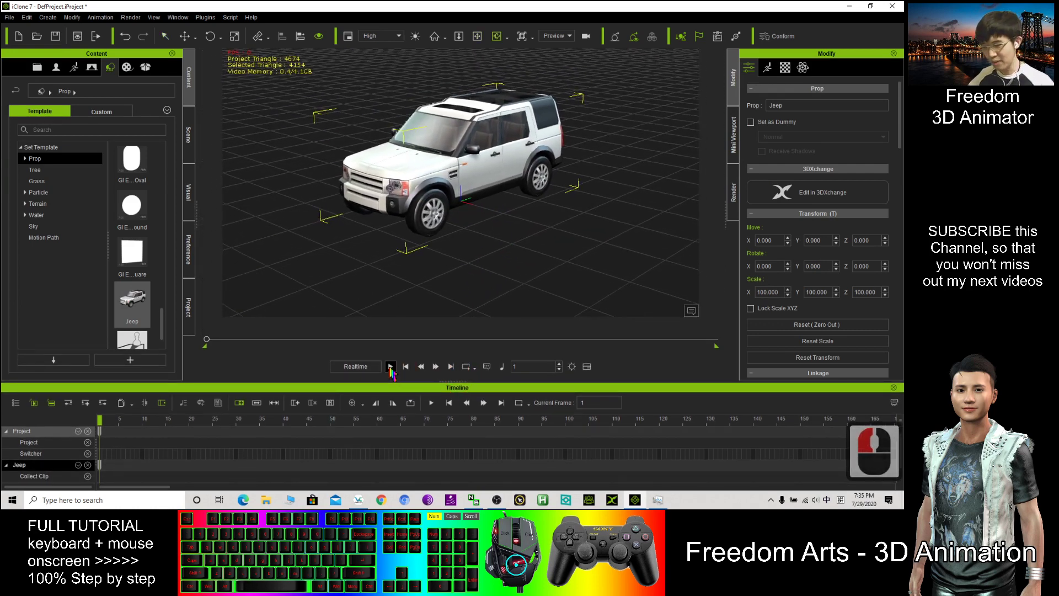
click(390, 367)
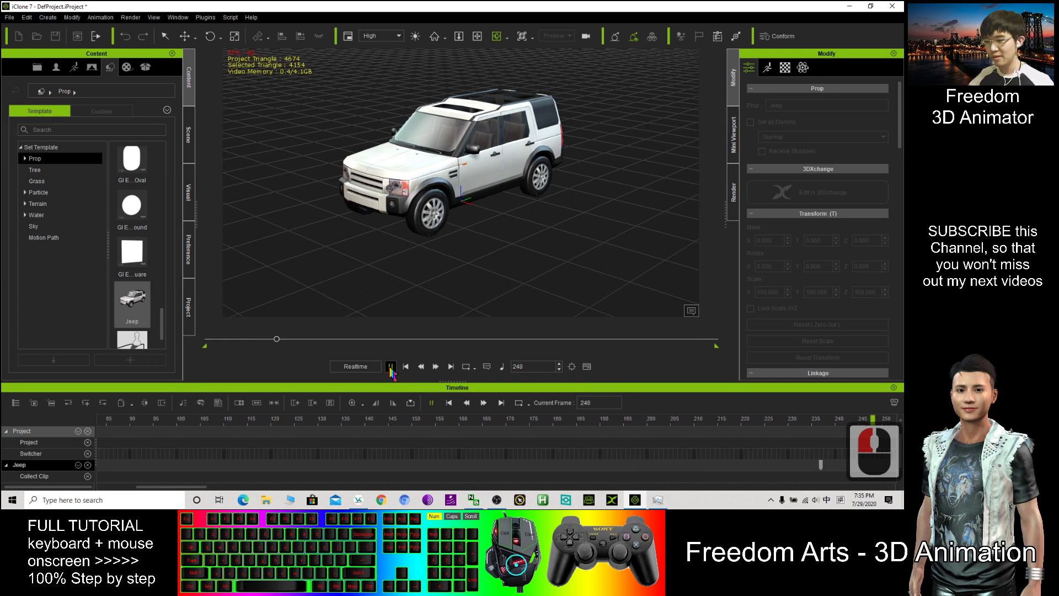
click(391, 366)
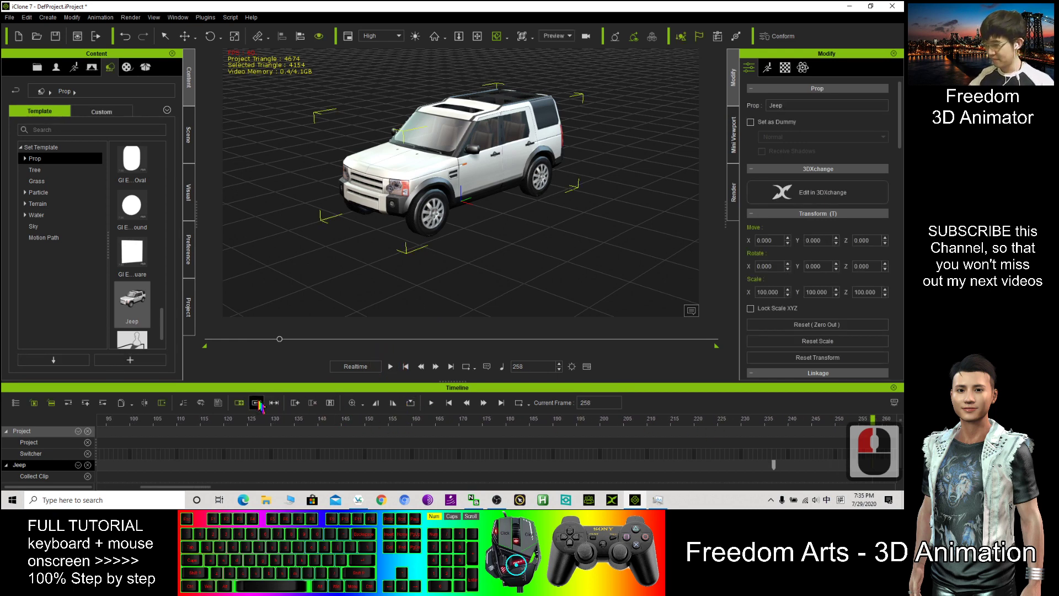
Hide and reshow the timeline, and fit its whole frame range to the window.
click(587, 367)
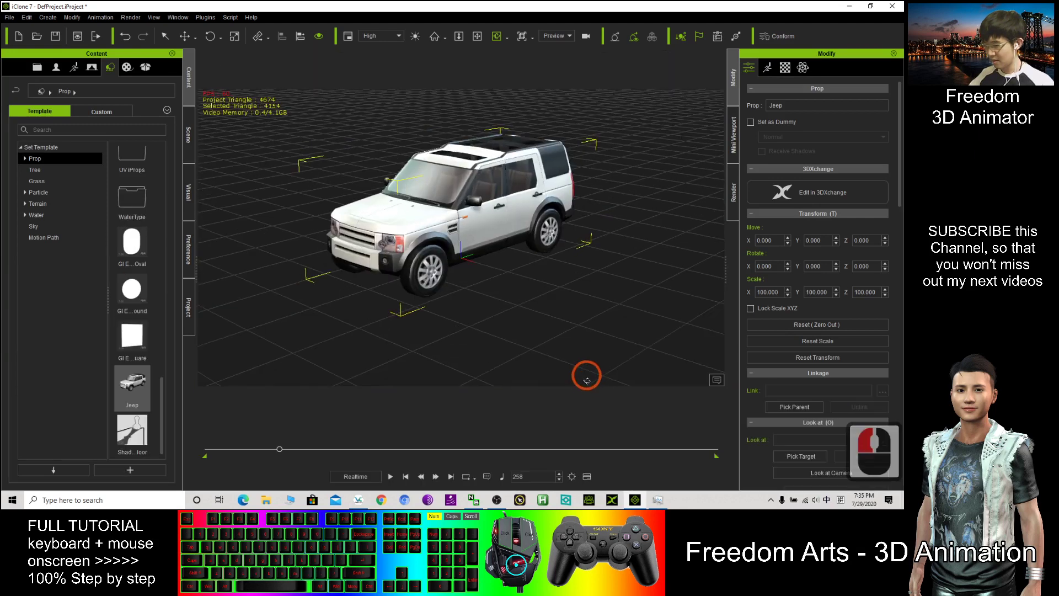
click(587, 476)
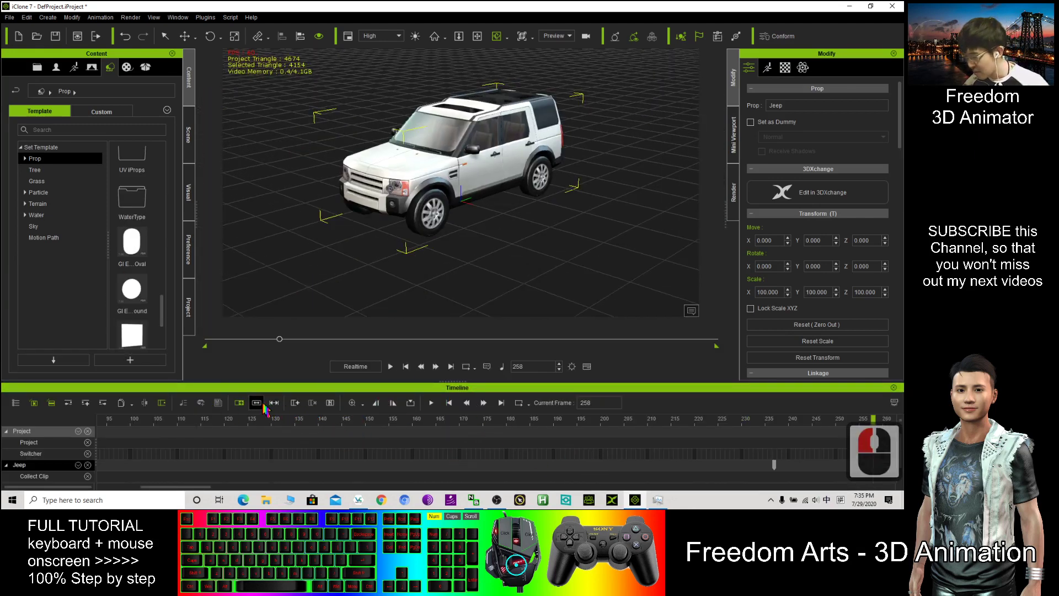
click(363, 406)
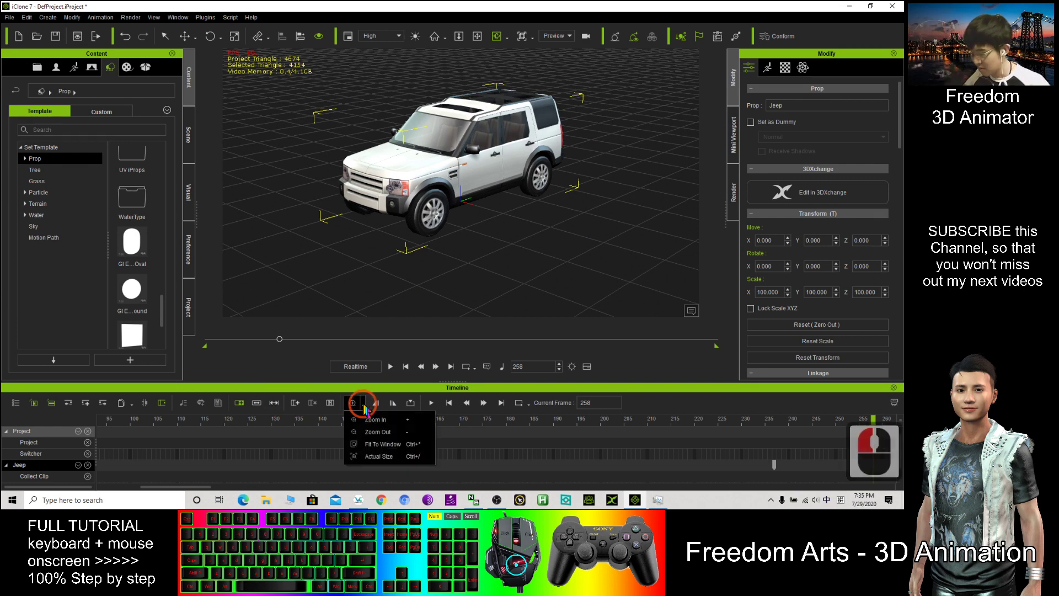
click(384, 444)
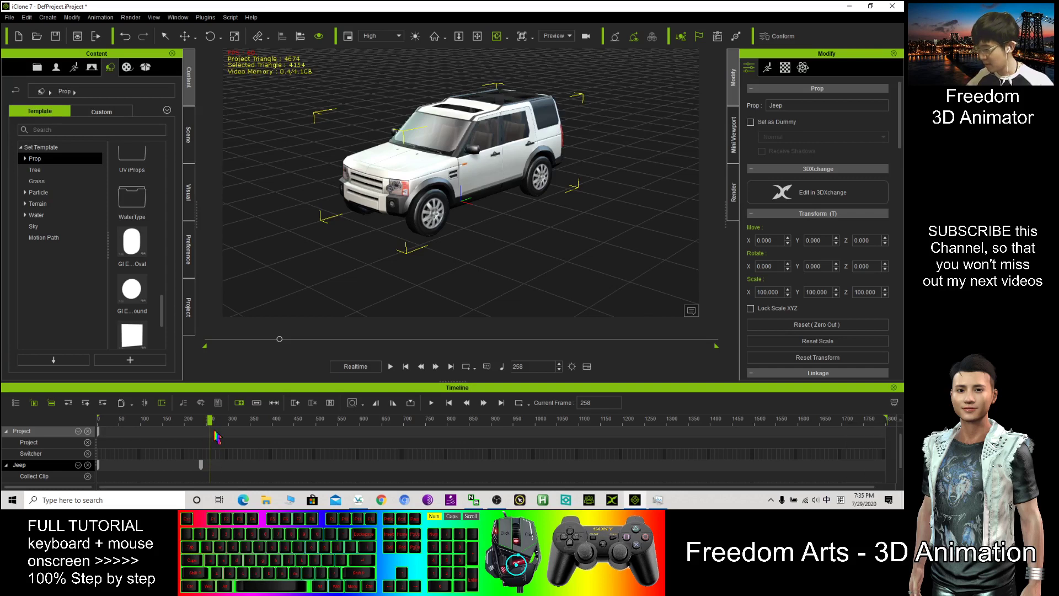
Open Edit Animation Layer for the Jeep from its motion settings to expose its bones.
scroll(497, 202, up, 12)
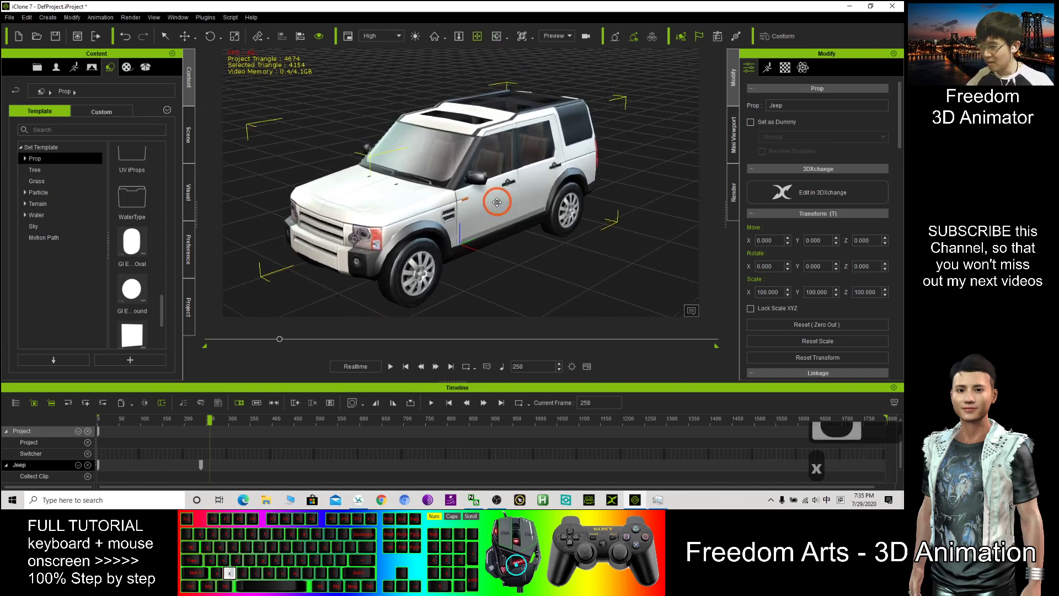
key(c)
drag(497, 202, 399, 196)
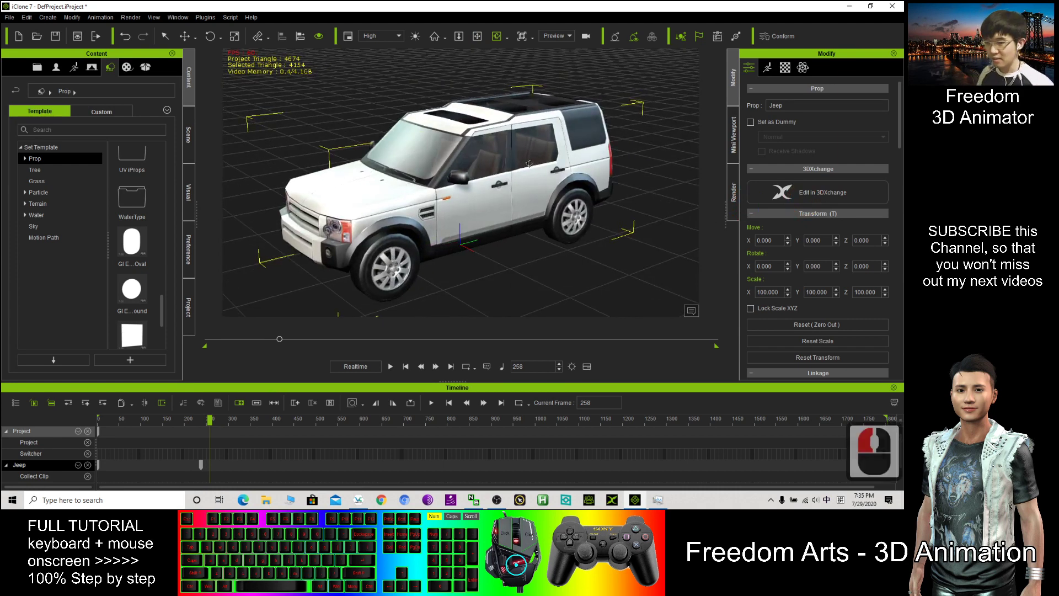
click(567, 274)
click(490, 217)
click(448, 161)
key(c)
mouse_move(443, 179)
mouse_down()
mouse_move(469, 180)
mouse_move(441, 181)
mouse_up()
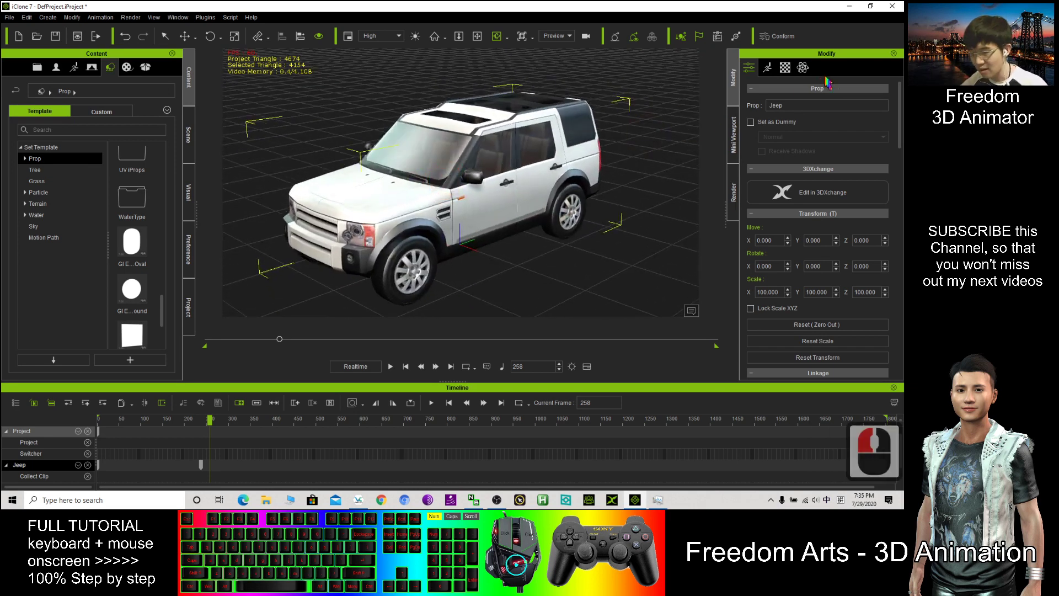
click(769, 70)
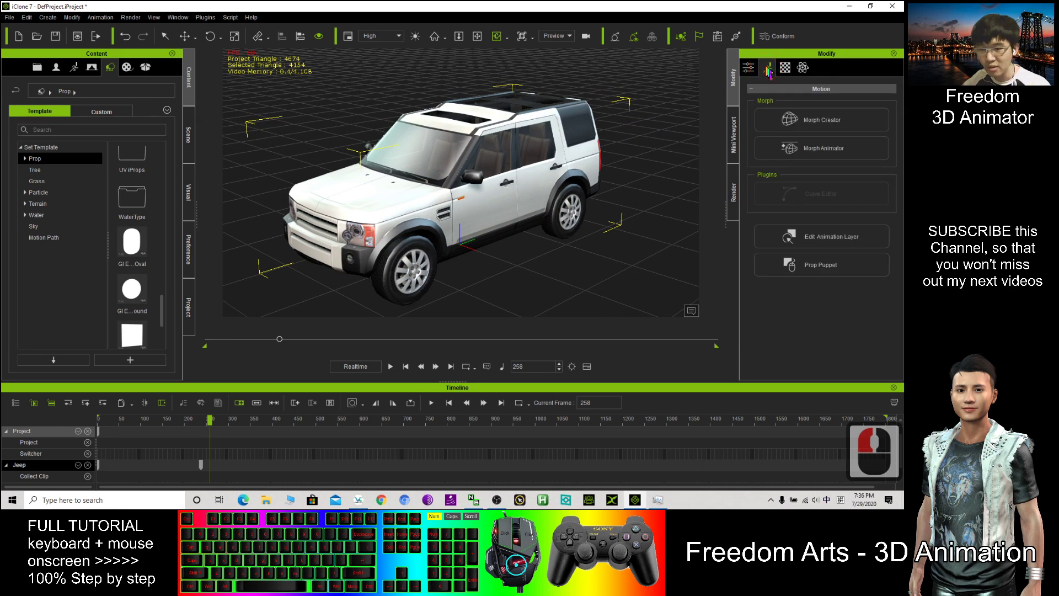
click(824, 241)
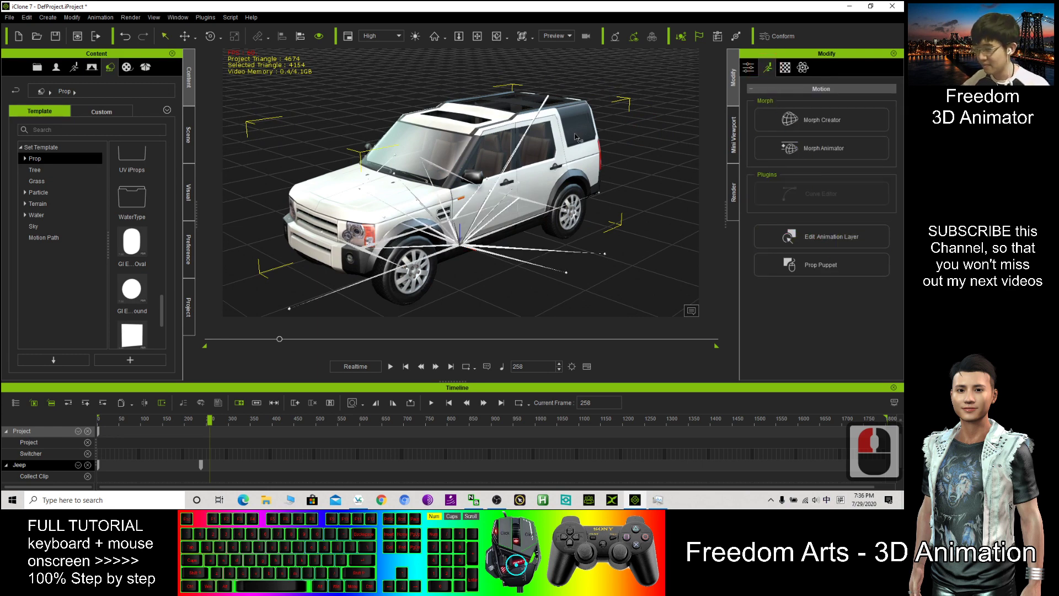
Select the front door's bone behind the front wheel and rotate it to swing the door outward.
scroll(510, 185, up, 9)
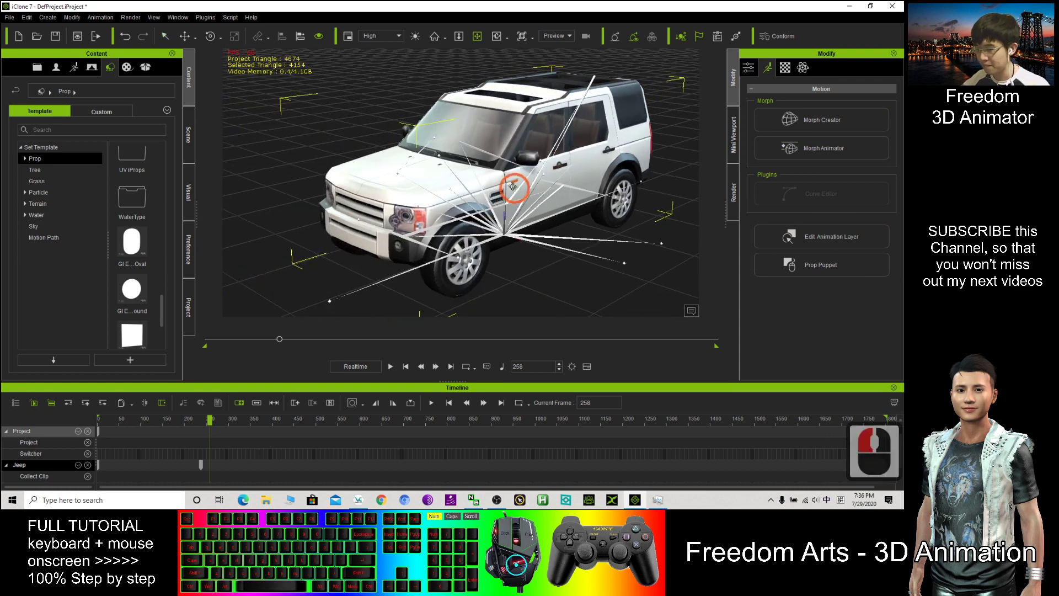
drag(511, 184, 449, 176)
key(q)
double_click(528, 242)
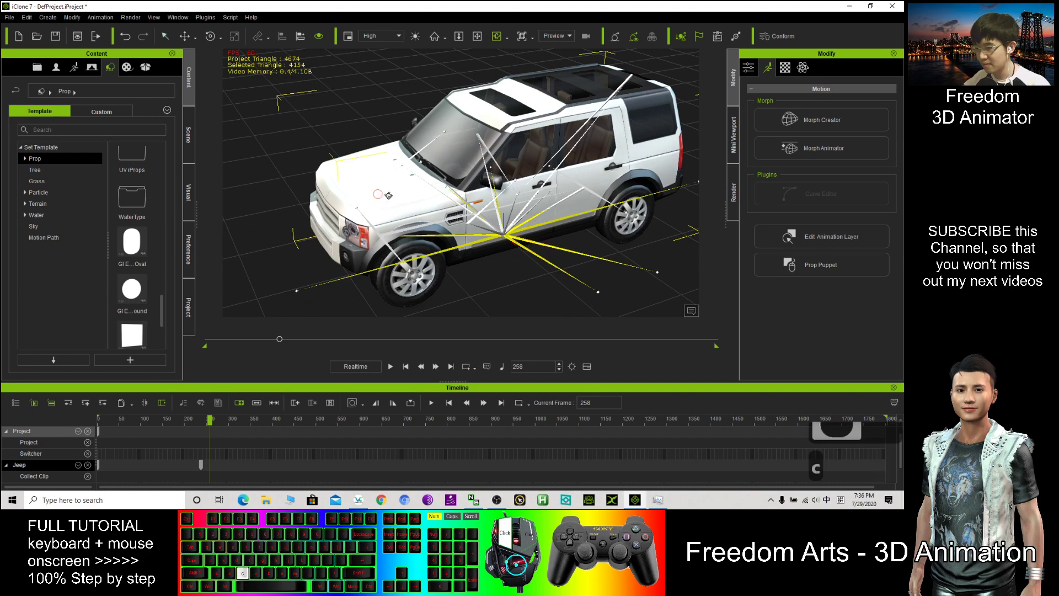
key(c)
key(c)
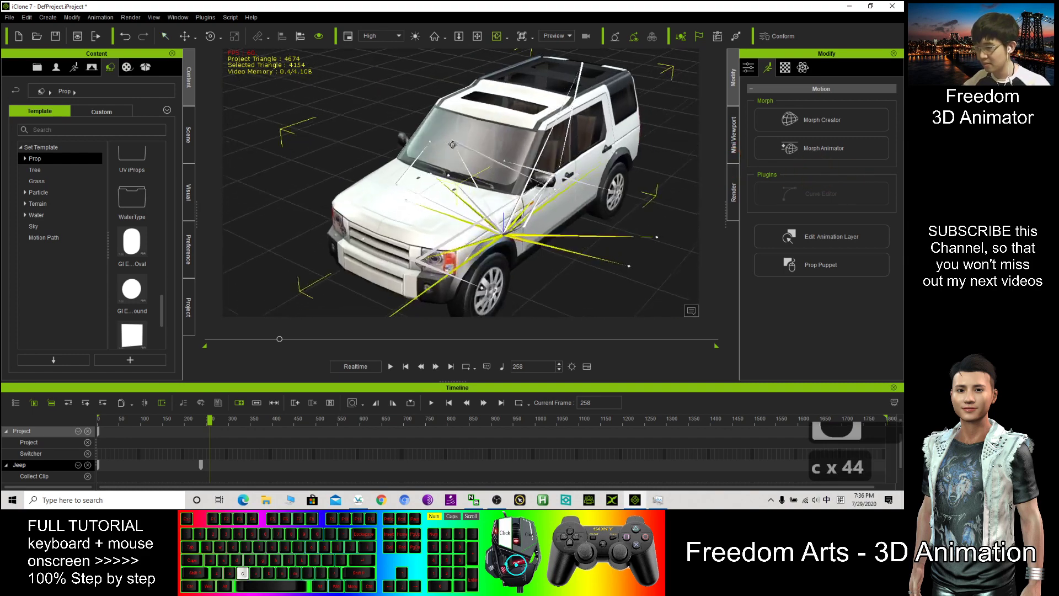
key(c)
scroll(559, 156, up, 9)
key(x)
key(c)
drag(559, 156, 474, 181)
scroll(393, 166, up, 10)
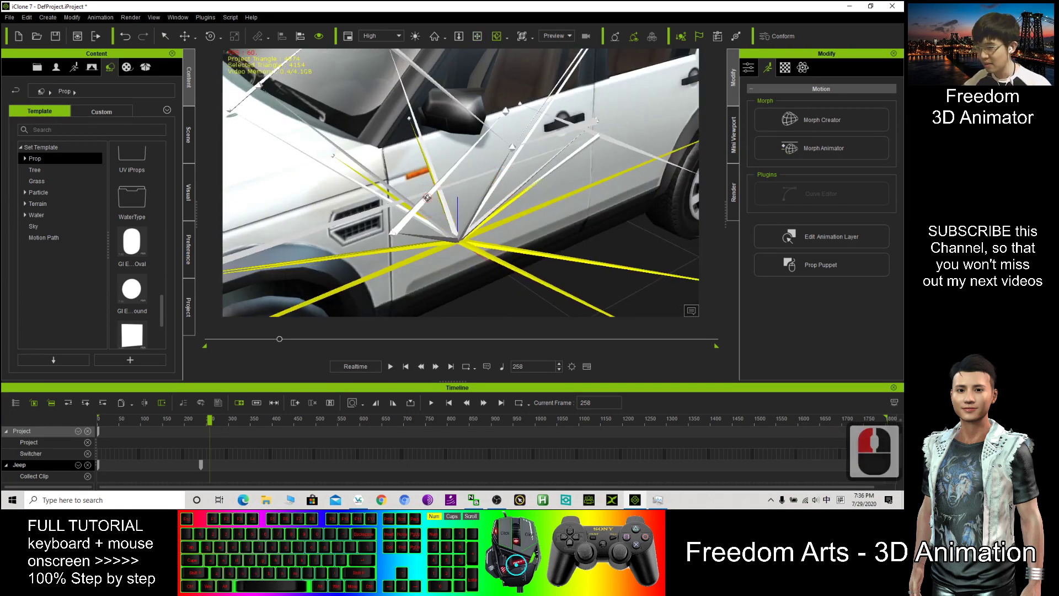
scroll(427, 197, down, 7)
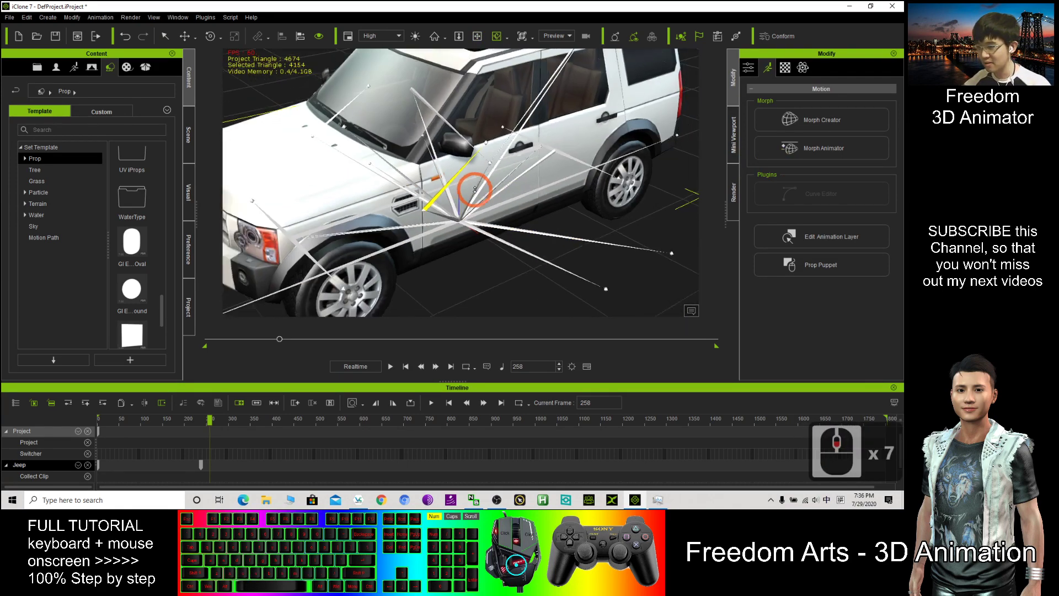
key(e)
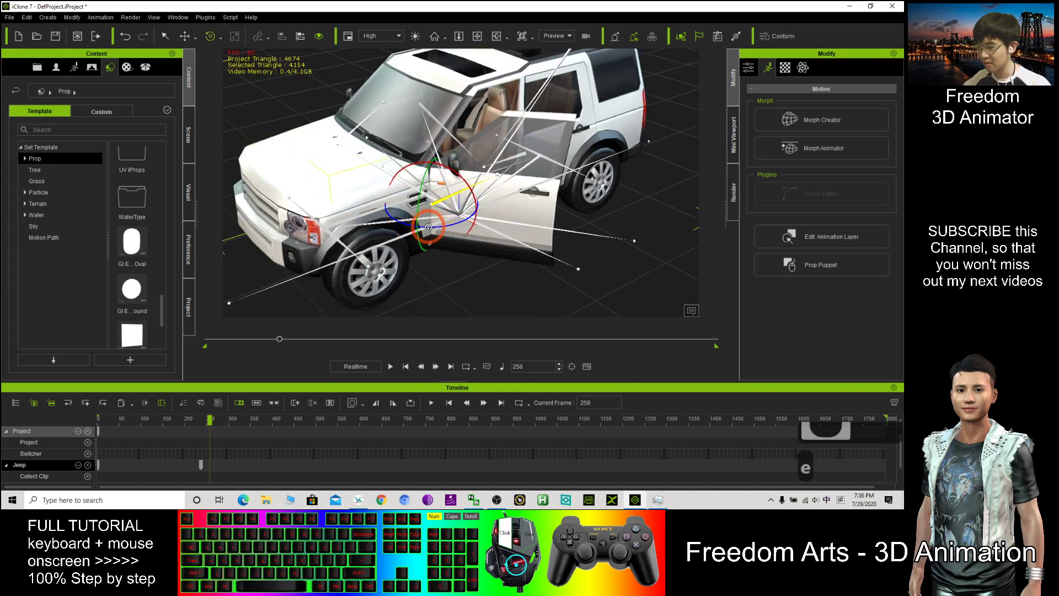
Examine the opened front door and the bones around its window and mirror up close.
key(c)
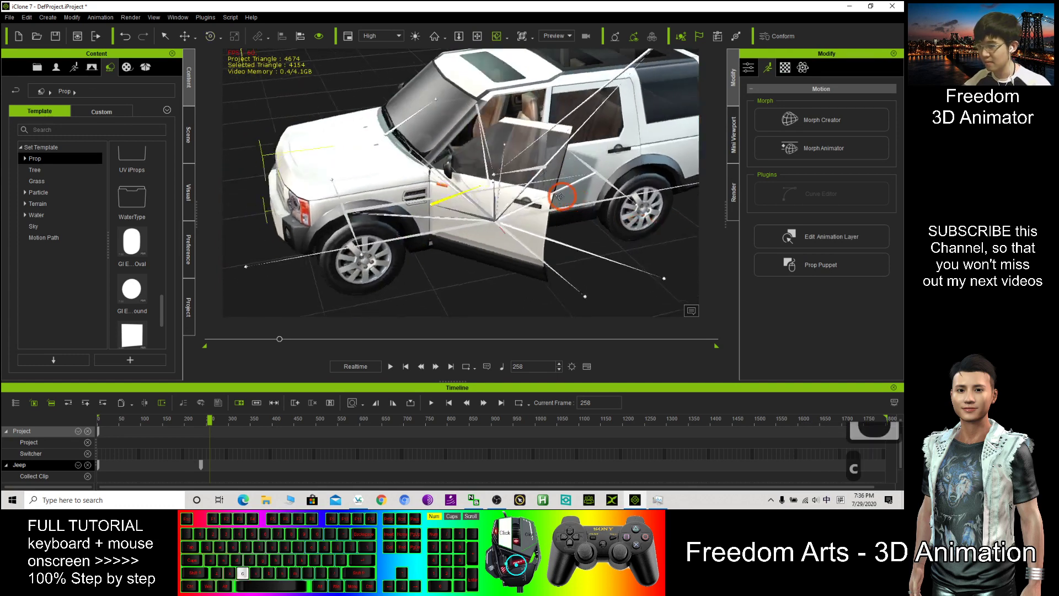
drag(588, 191, 515, 173)
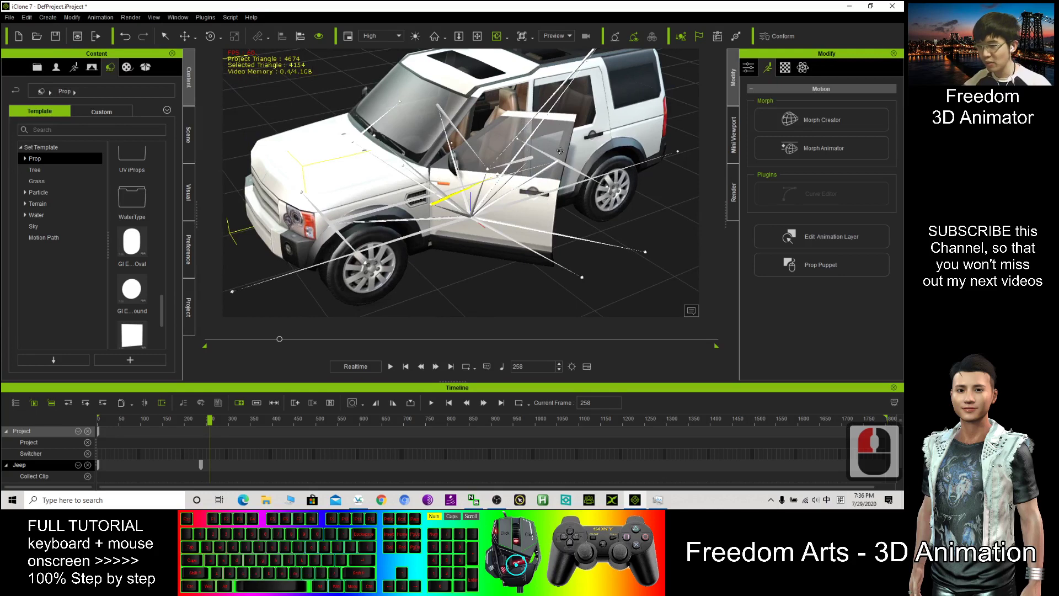
scroll(559, 150, up, 8)
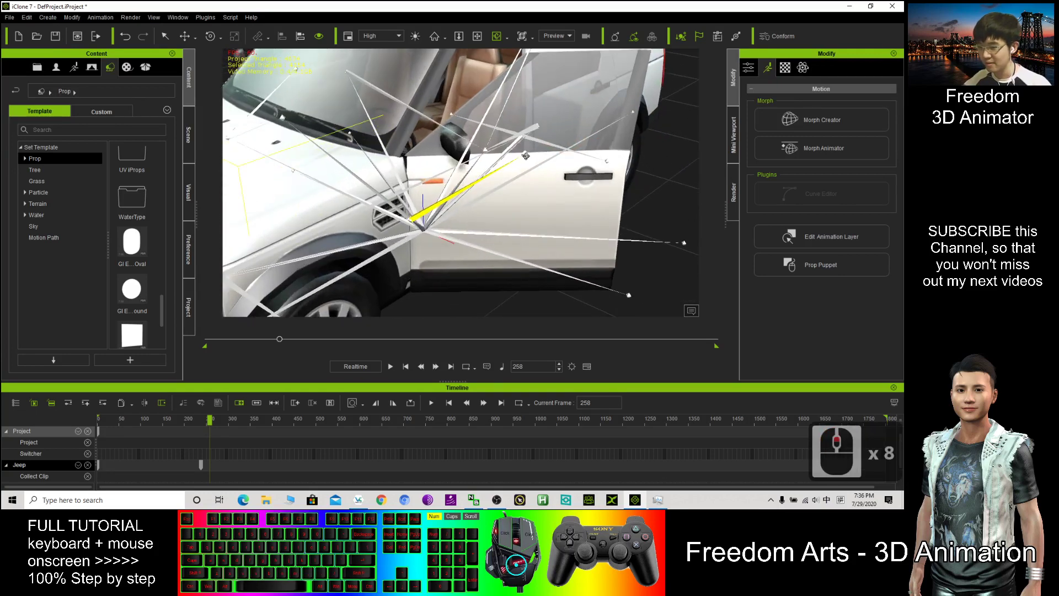
scroll(526, 155, up, 3)
double_click(614, 147)
drag(614, 148, 510, 224)
click(798, 451)
scroll(361, 192, down, 11)
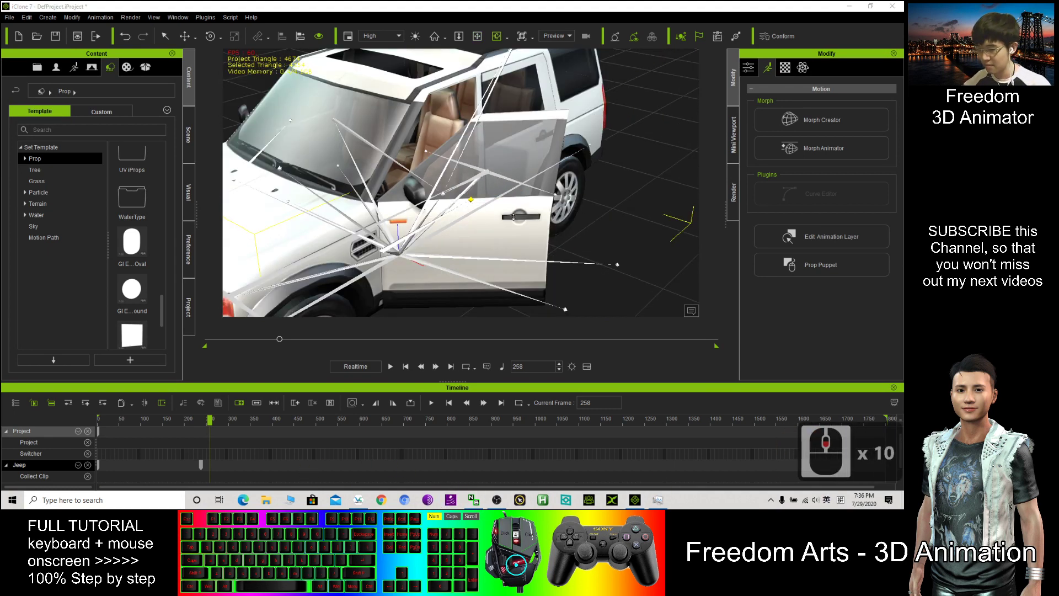
scroll(493, 232, up, 8)
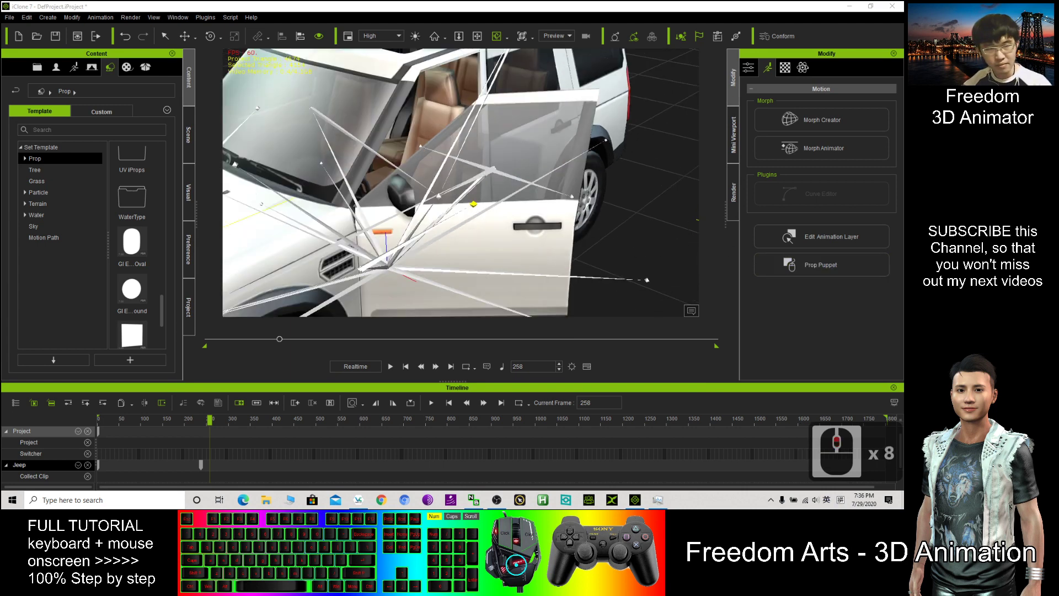
click(832, 236)
drag(813, 176, 903, 229)
scroll(491, 217, up, 5)
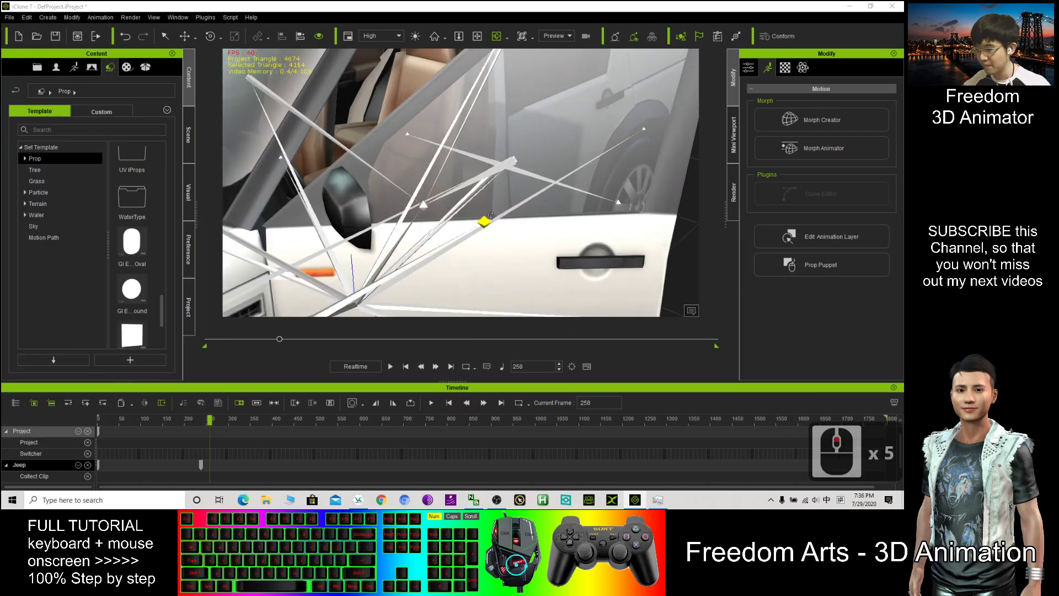
click(832, 236)
drag(468, 204, 276, 183)
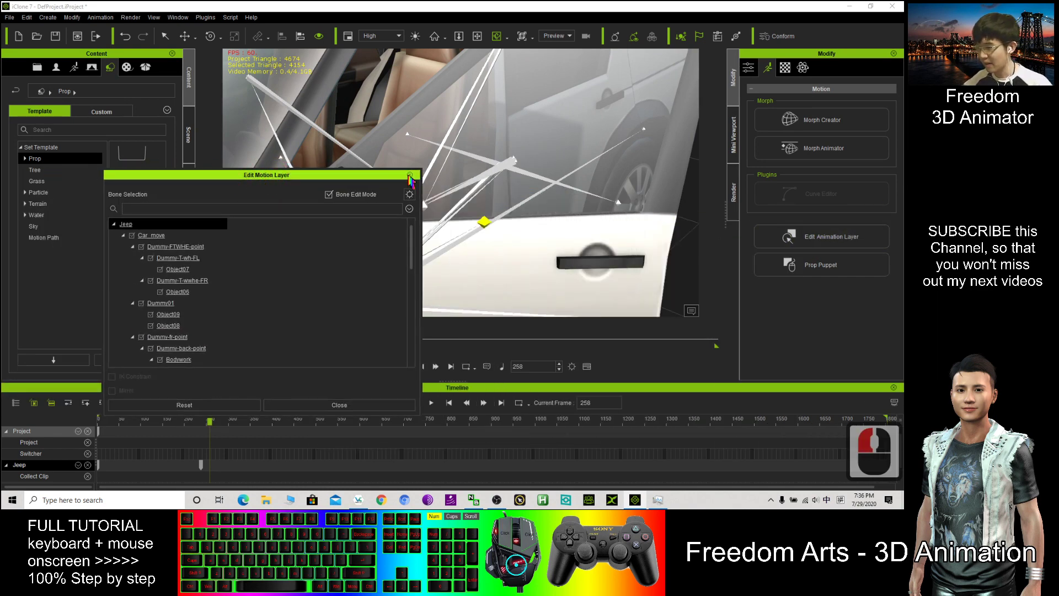
click(410, 175)
scroll(489, 261, down, 16)
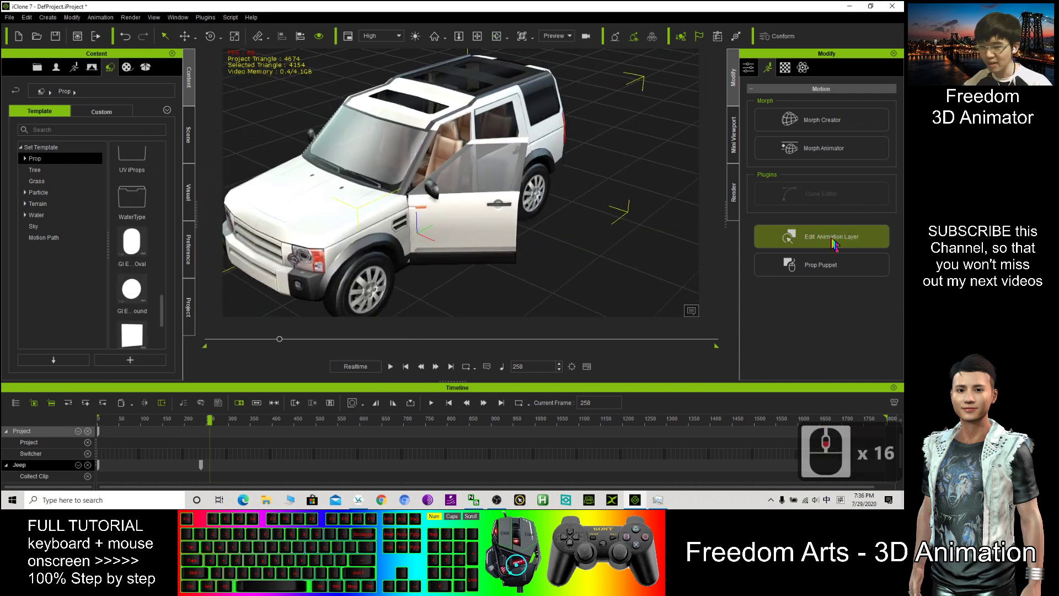
Reopen the Jeep's Edit Motion Layer window and move it clear of the viewport.
click(830, 247)
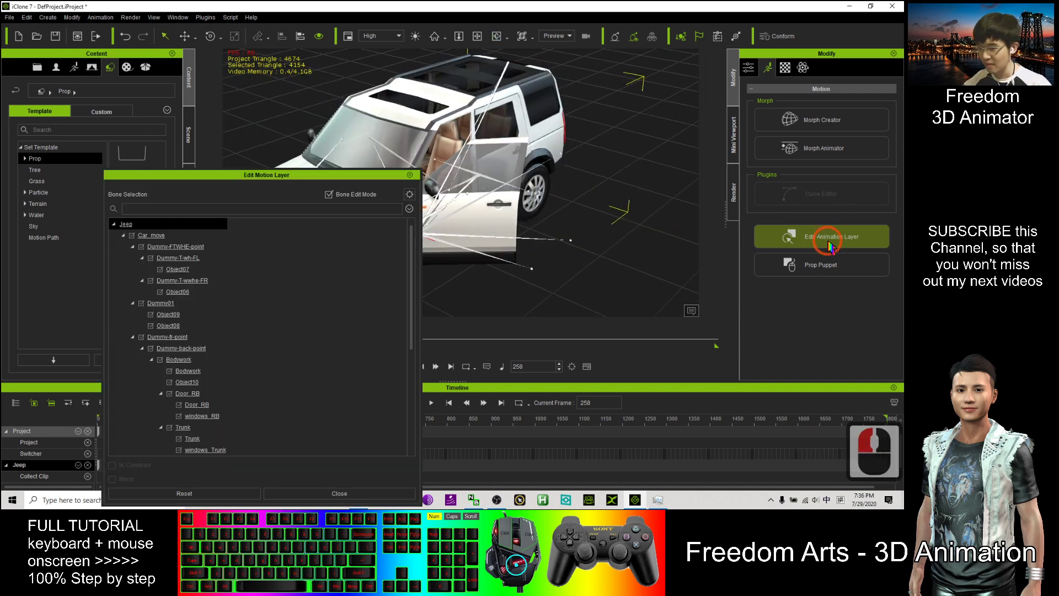
scroll(443, 154, up, 8)
drag(311, 174, 235, 58)
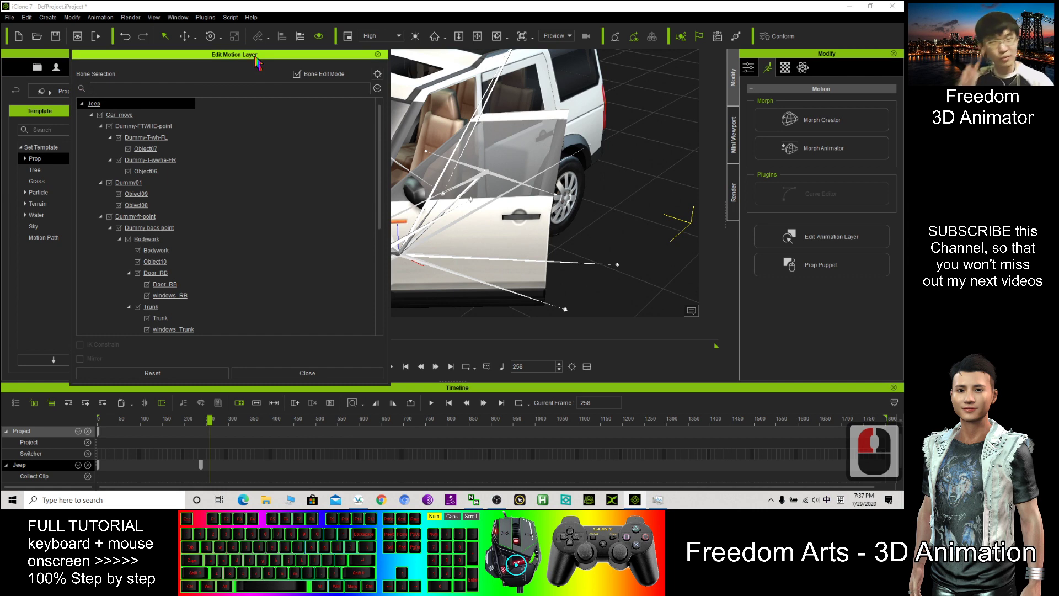
drag(254, 56, 904, 61)
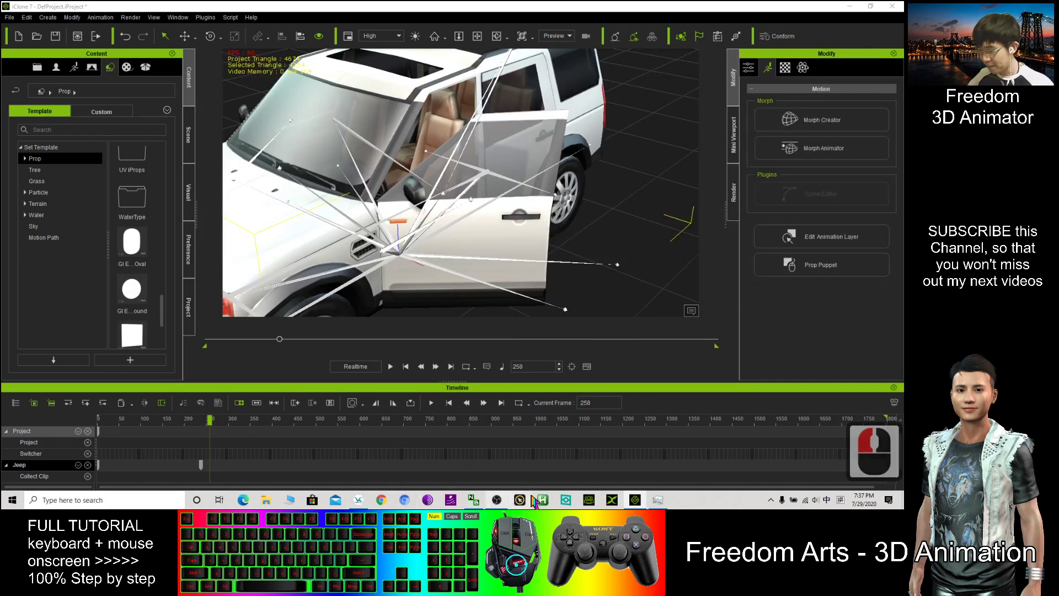
scroll(594, 253, up, 4)
scroll(593, 253, down, 2)
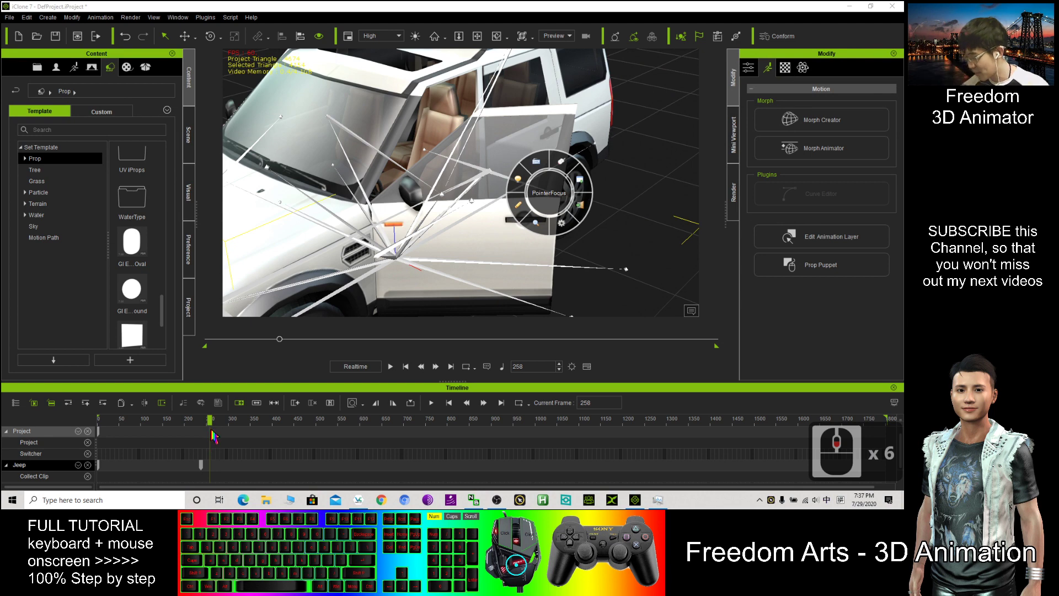
Play the Jeep's door animation from frame 1, view the opened front door from the side, and pause at frame 330.
scroll(424, 307, down, 2)
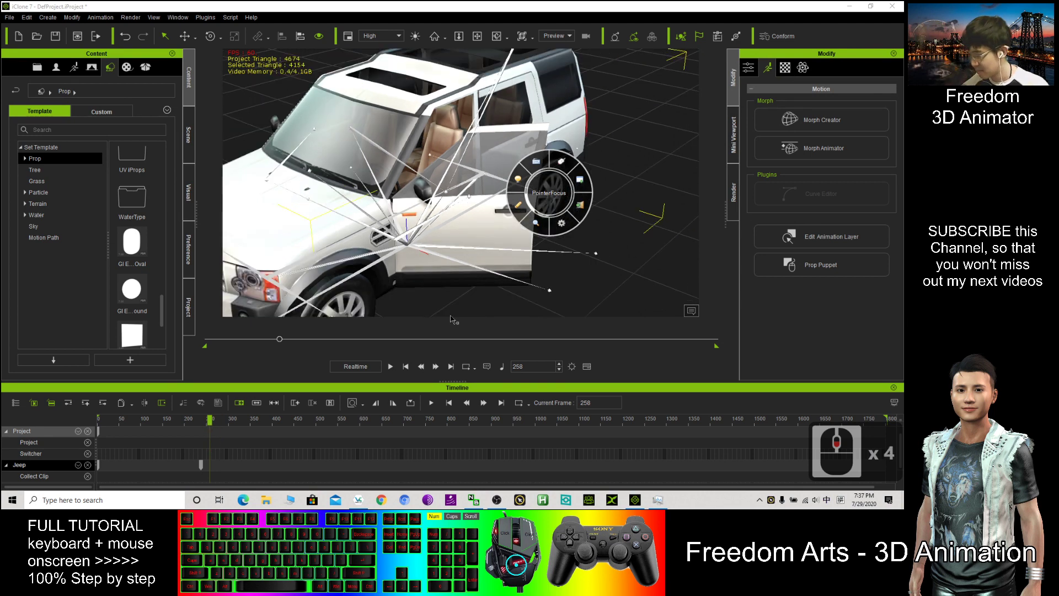
click(406, 367)
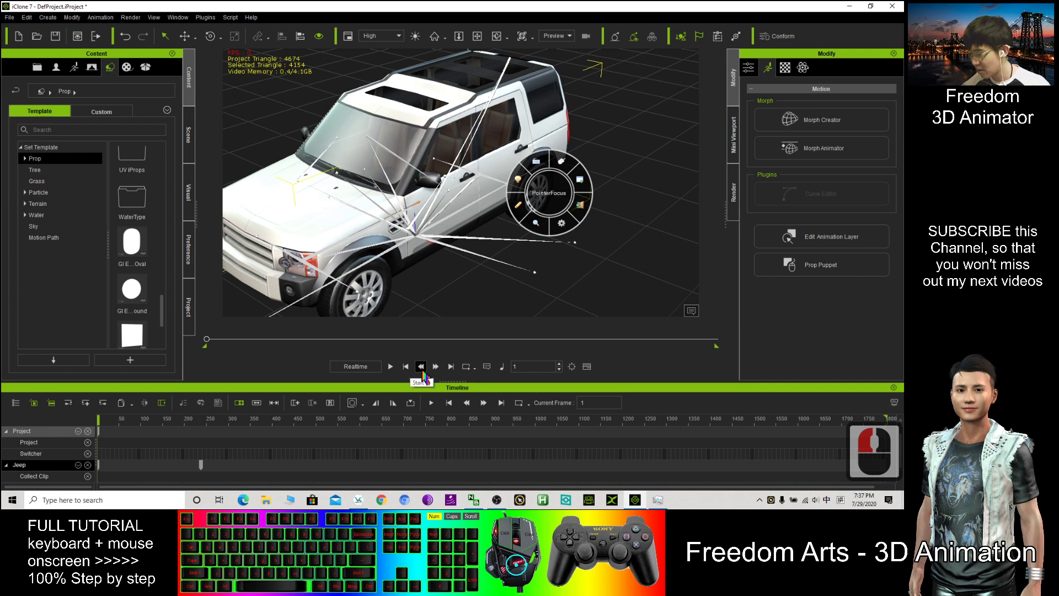
click(390, 366)
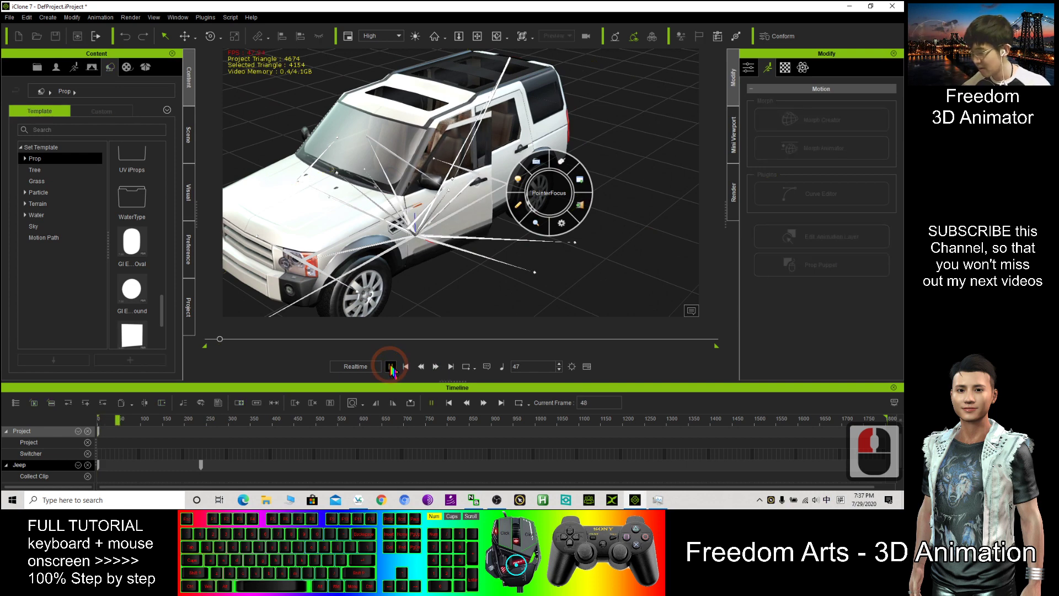
scroll(575, 251, down, 11)
key(x)
key(c)
drag(586, 248, 385, 227)
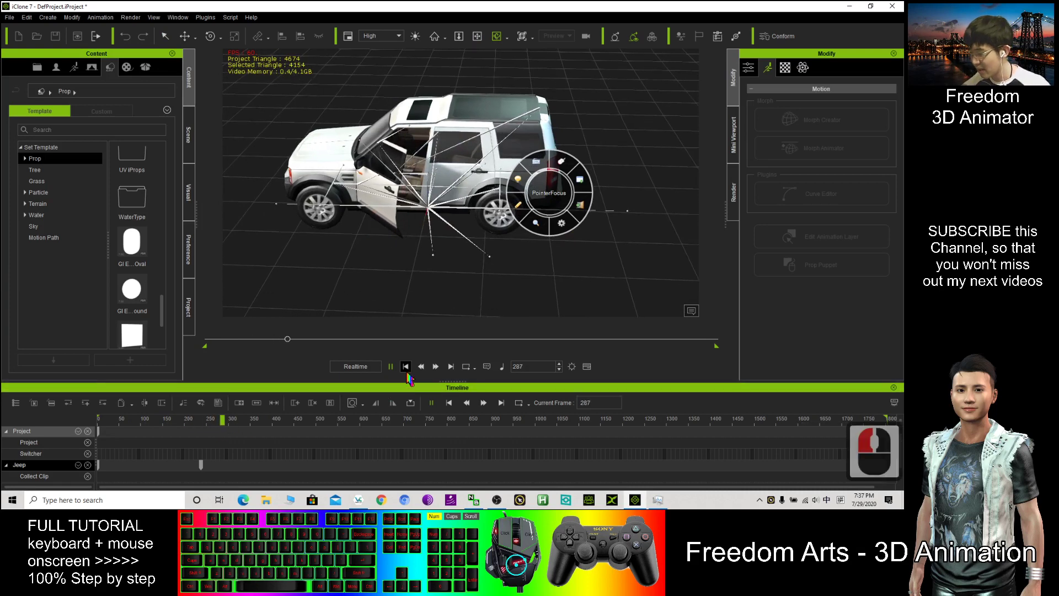
click(391, 366)
Select the bone running across the open front door and move the playhead to frame 274.
scroll(371, 198, up, 17)
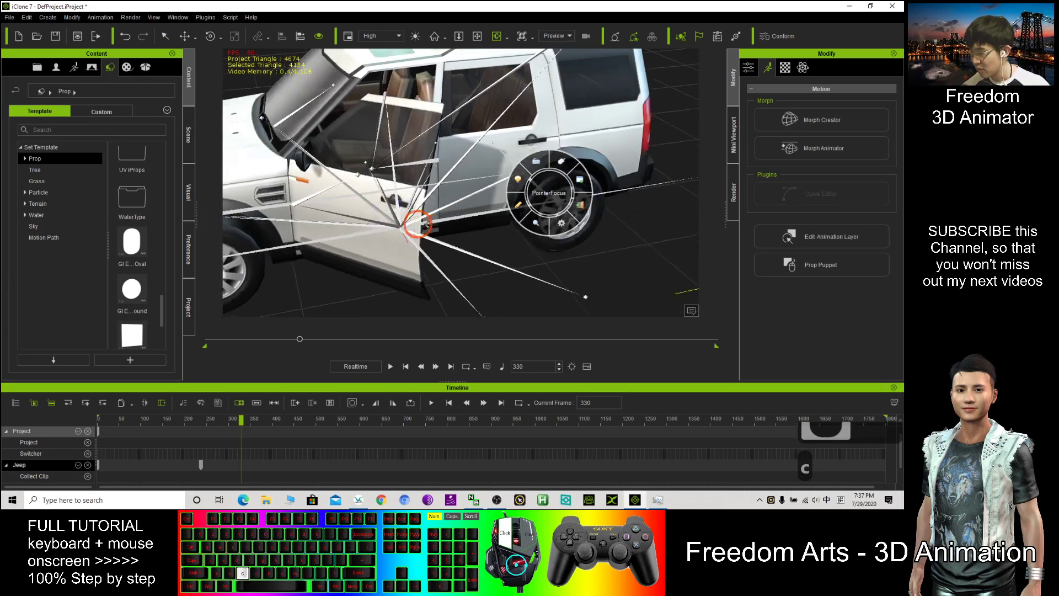
double_click(341, 199)
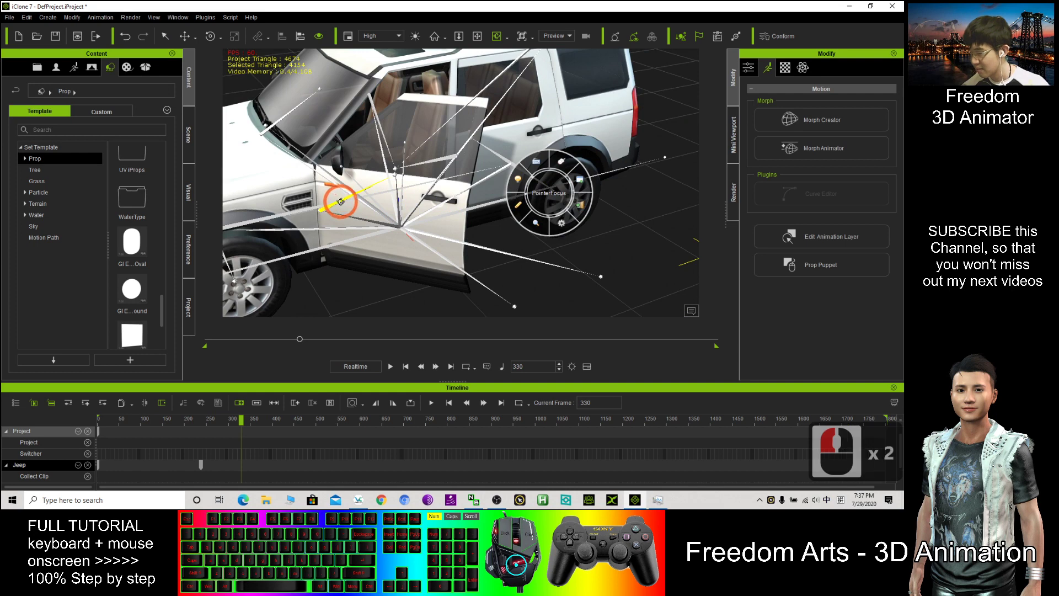
drag(241, 419, 217, 415)
scroll(59, 468, down, 2)
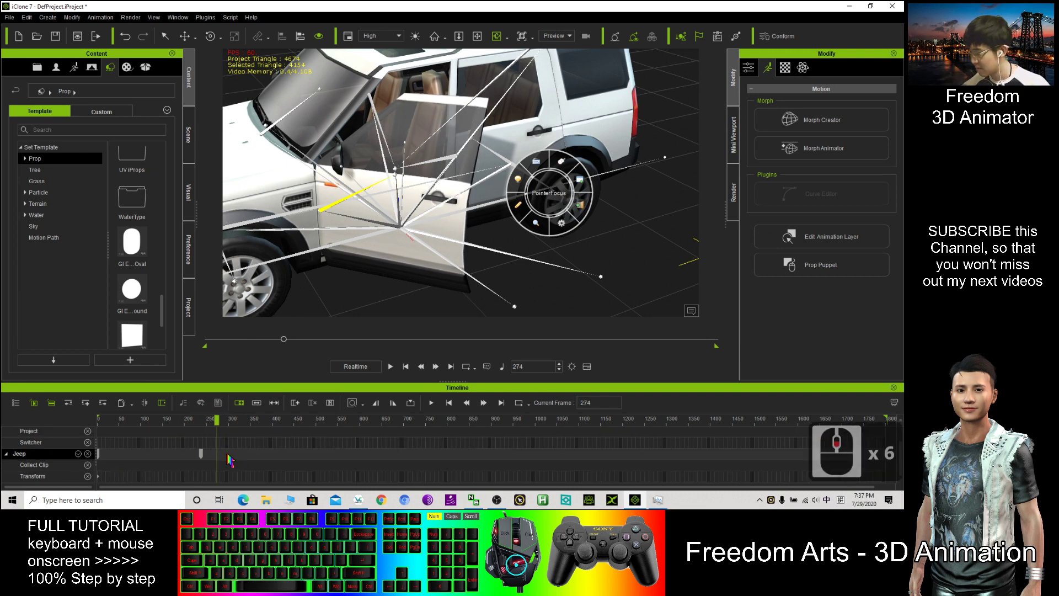
scroll(453, 243, up, 3)
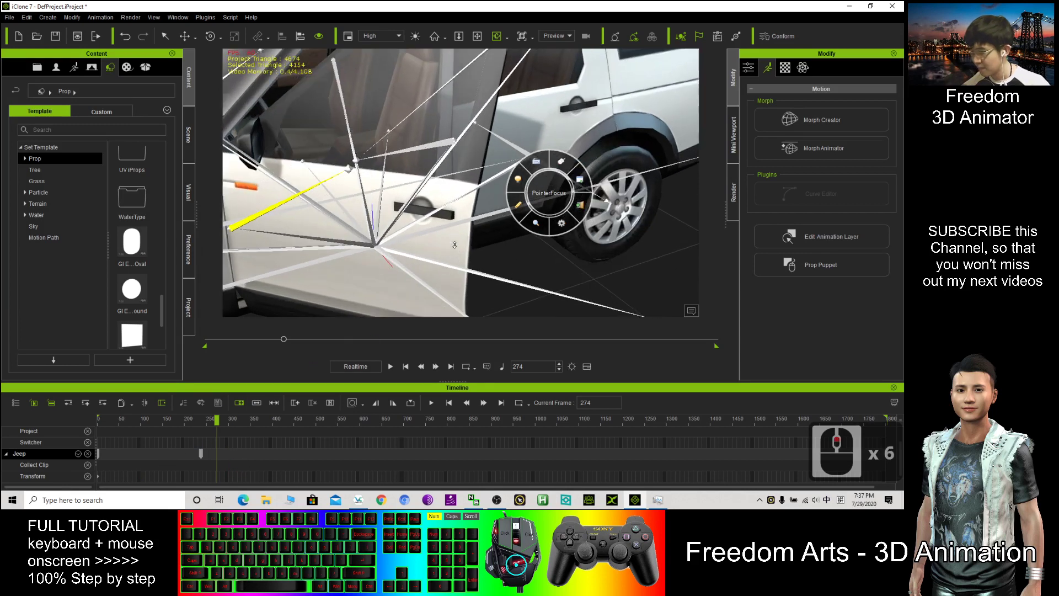
Select the front door's window bone and move it vertically to slide the glass.
key(x)
drag(336, 220, 457, 237)
key(c)
key(x)
drag(398, 213, 418, 248)
double_click(433, 218)
scroll(450, 227, up, 3)
key(c)
scroll(418, 247, down, 6)
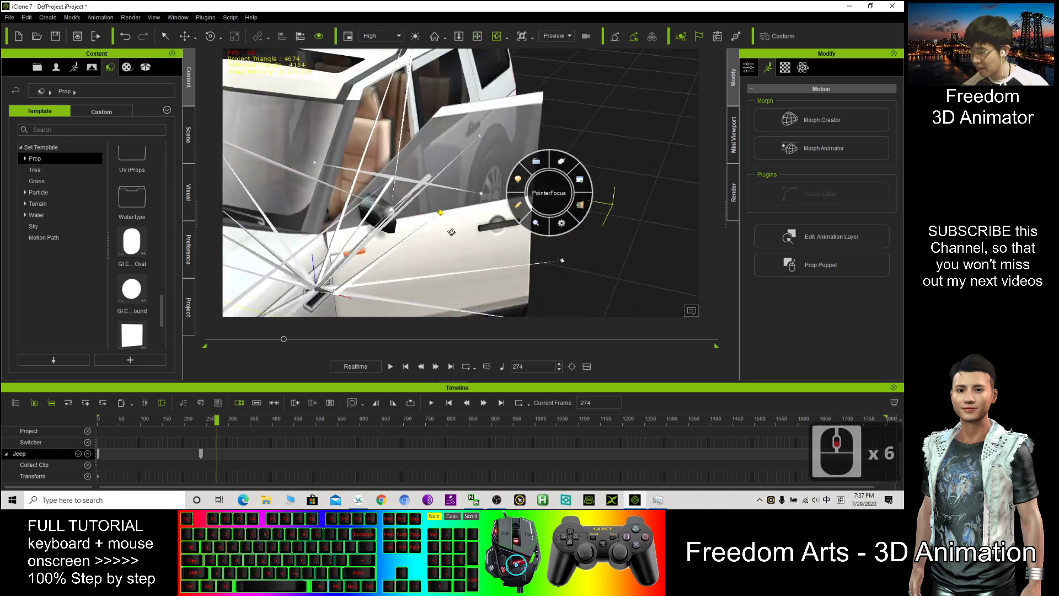
key(w)
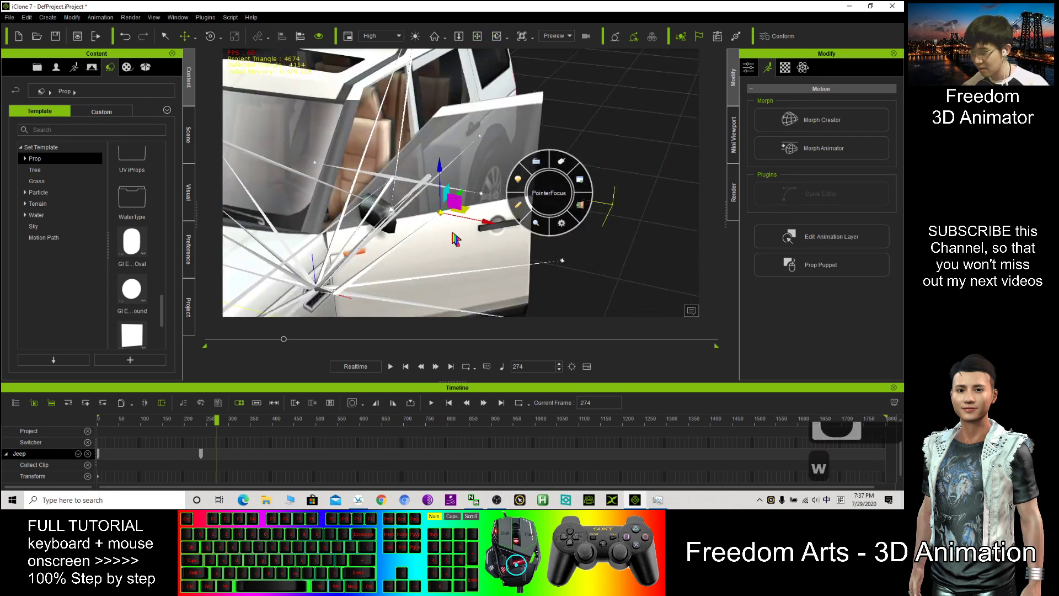
key(w)
click(562, 161)
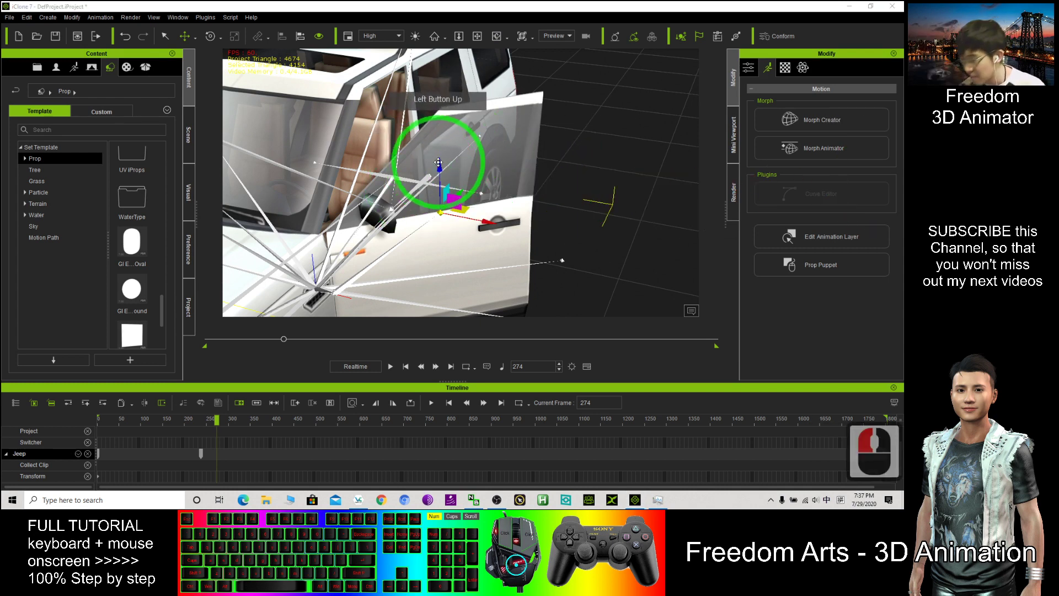
drag(436, 166, 419, 191)
Select the rear door's bone on the same side and rotate it to swing that door outward.
key(c)
scroll(611, 177, up, 2)
scroll(615, 176, up, 1)
scroll(620, 175, down, 1)
key(x)
key(c)
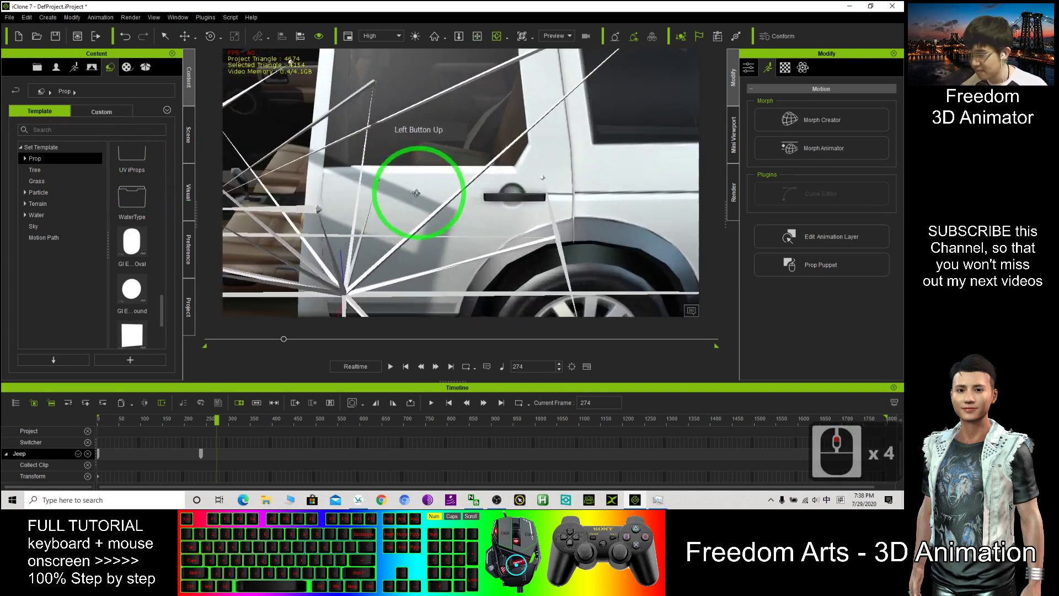
drag(416, 193, 335, 216)
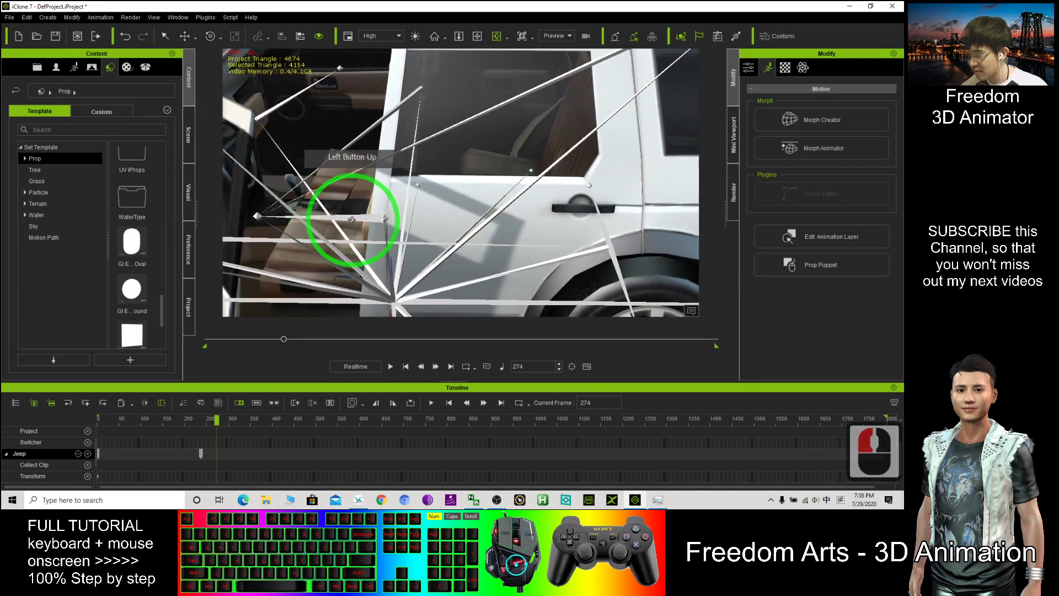
double_click(352, 220)
scroll(421, 203, down, 6)
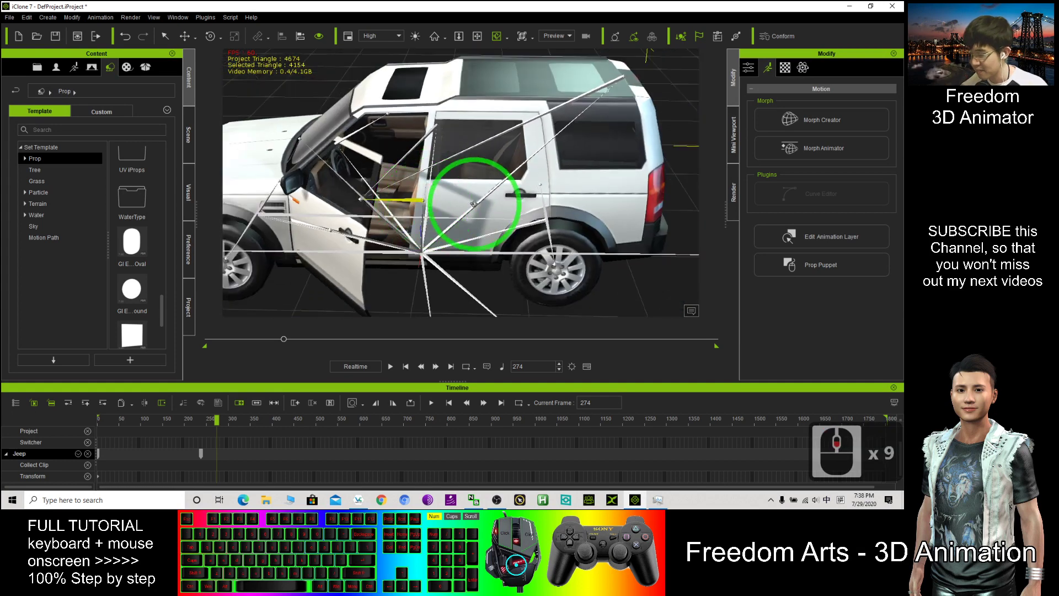
key(e)
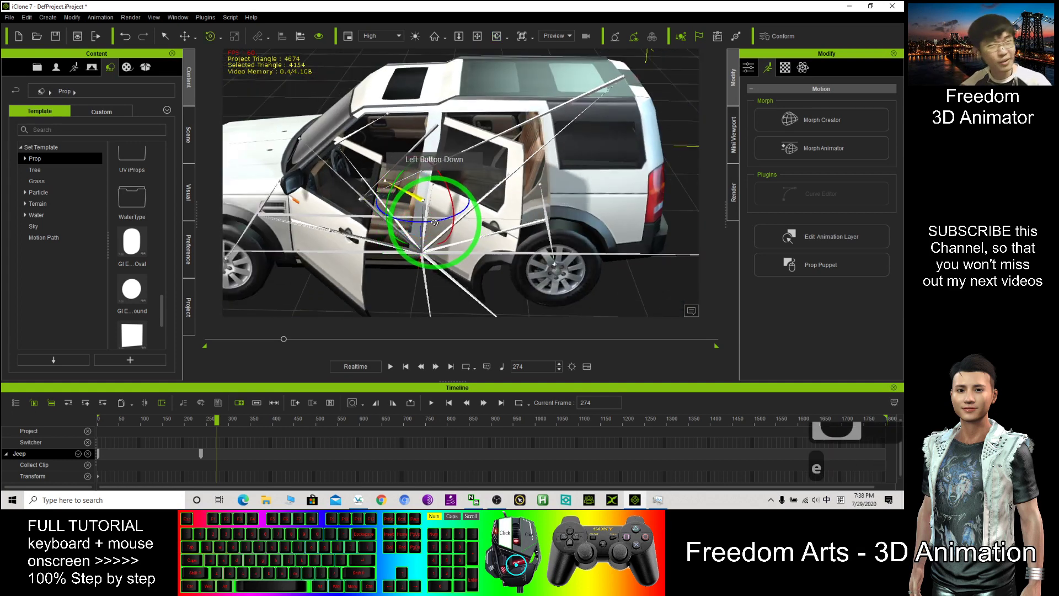
drag(435, 223, 375, 228)
Examine the opened side doors and the tailgate's bones from above and behind the Jeep.
key(x)
drag(377, 184, 494, 203)
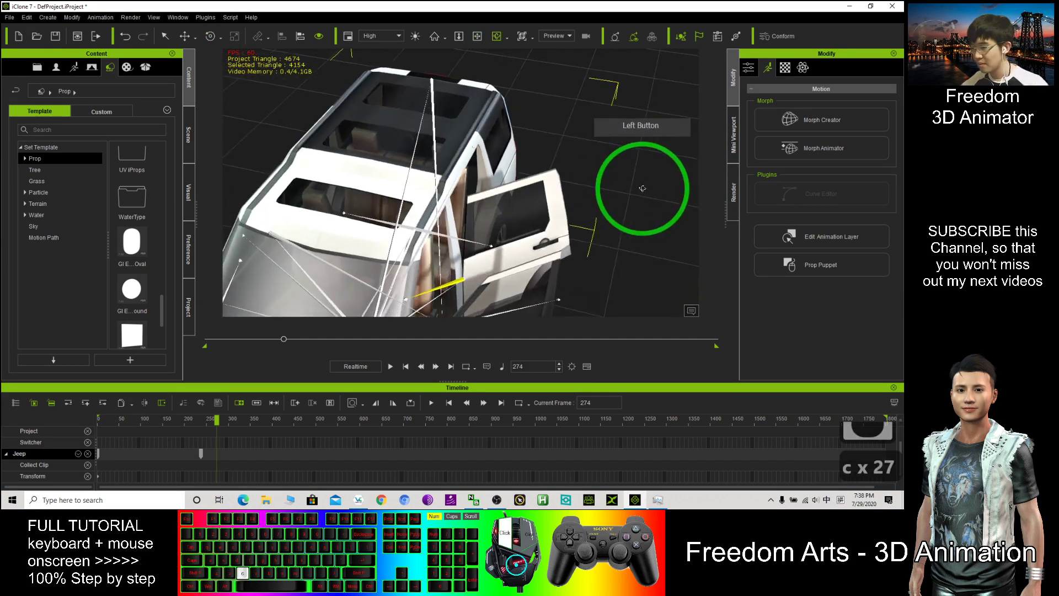
drag(699, 149, 443, 132)
drag(319, 120, 401, 183)
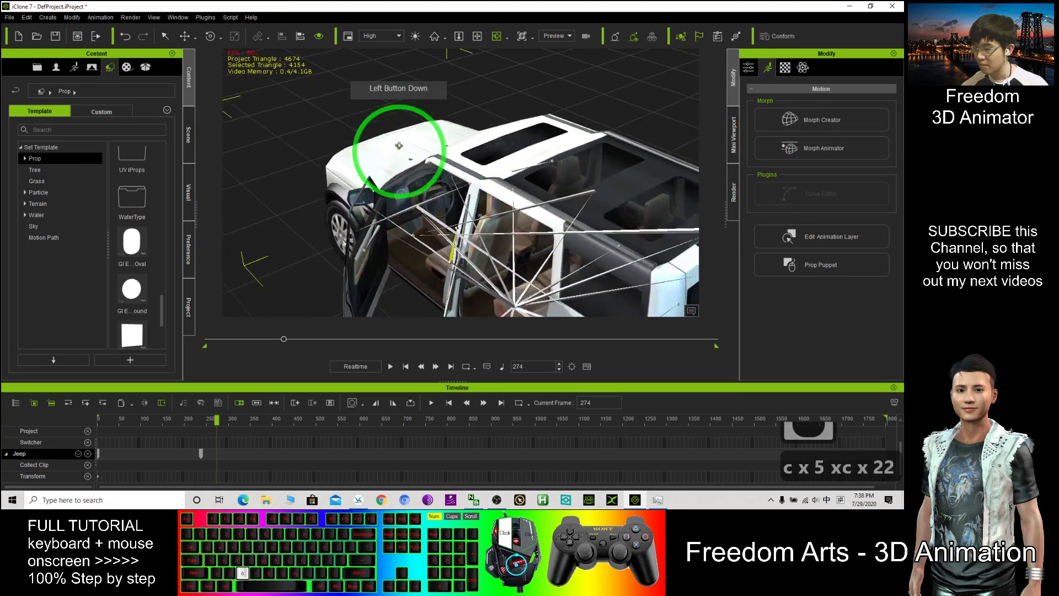
drag(400, 141, 532, 229)
drag(516, 164, 609, 226)
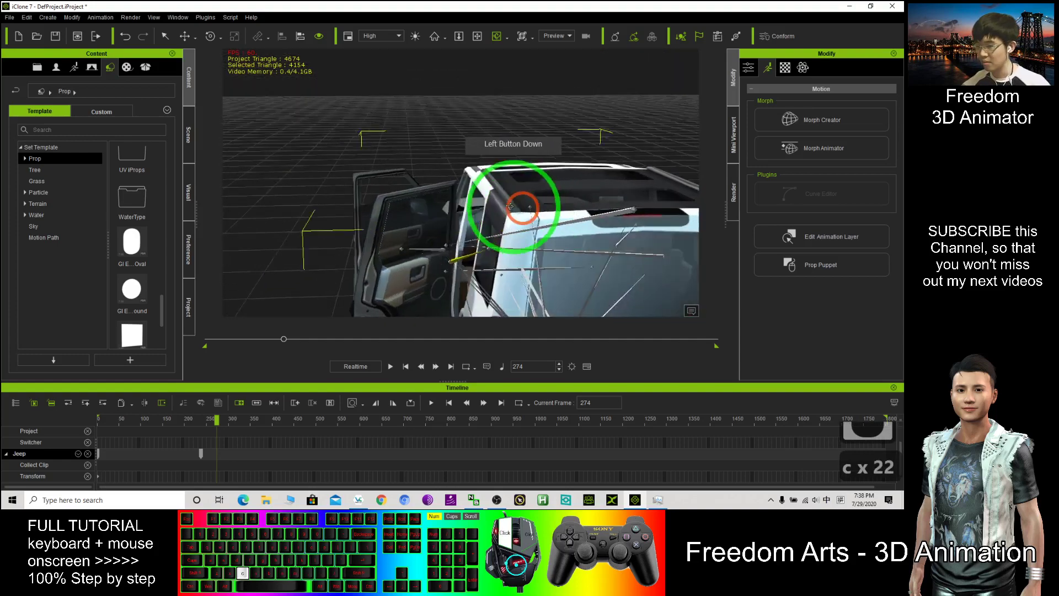
drag(479, 175, 607, 270)
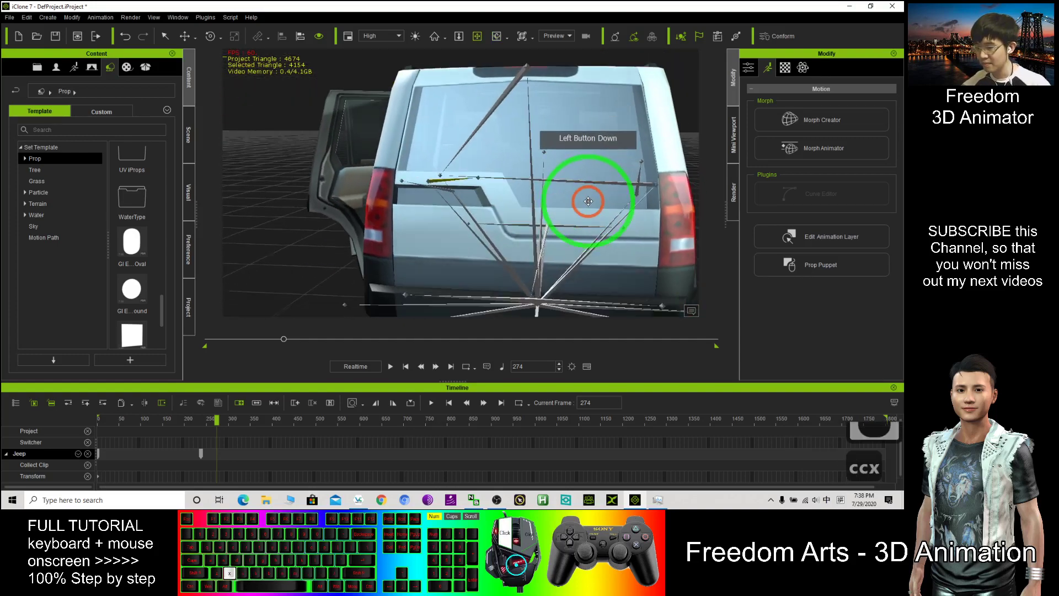
drag(588, 200, 671, 222)
drag(527, 231, 551, 195)
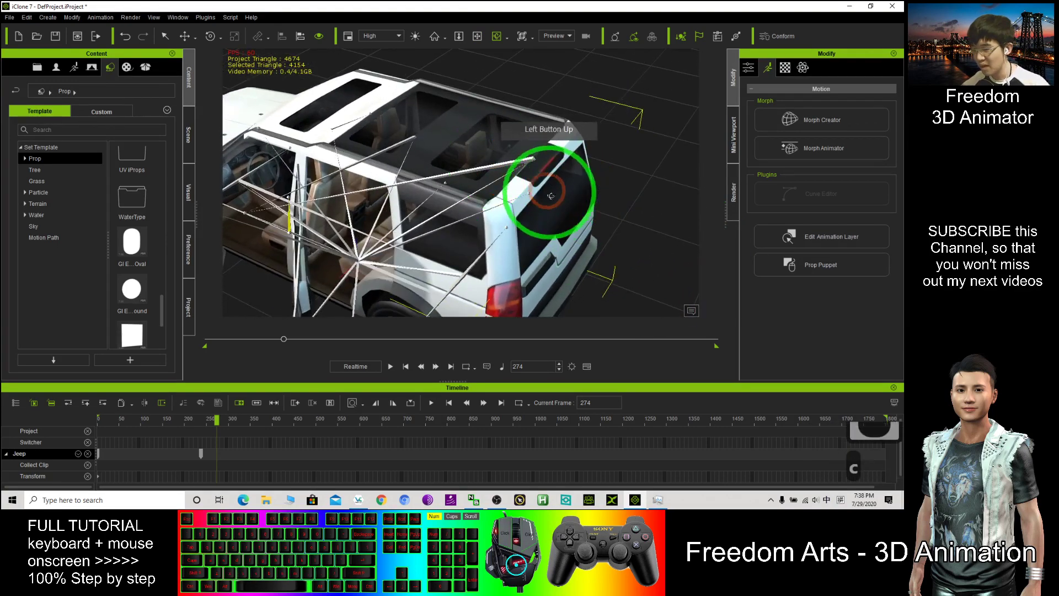
Select the tailgate's long bone, rotate it to lift the tailgate open, and undo the last rotation.
double_click(530, 160)
key(e)
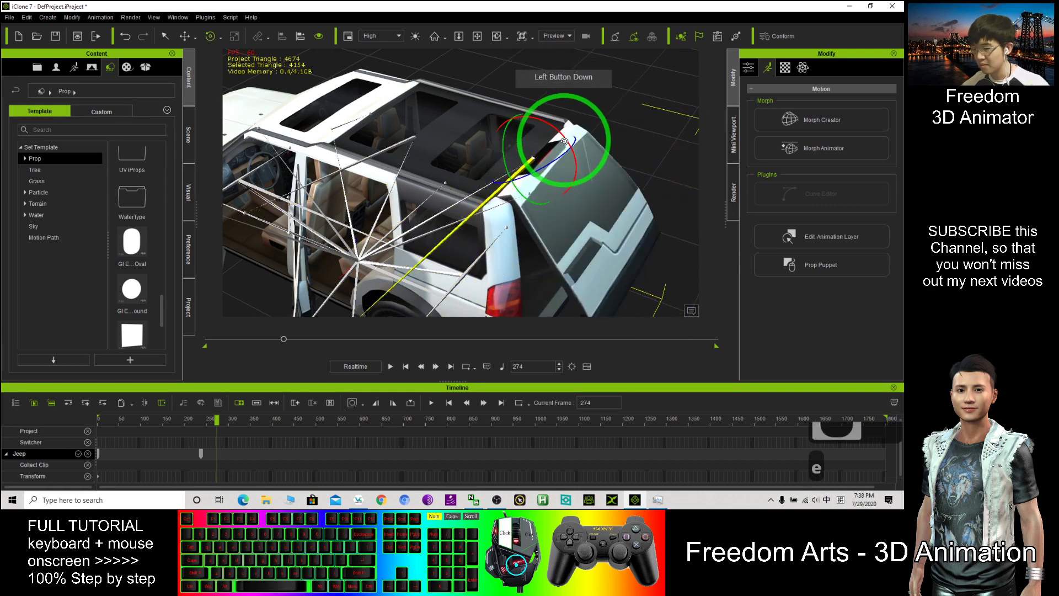
drag(550, 127, 558, 208)
key(e)
click(539, 98)
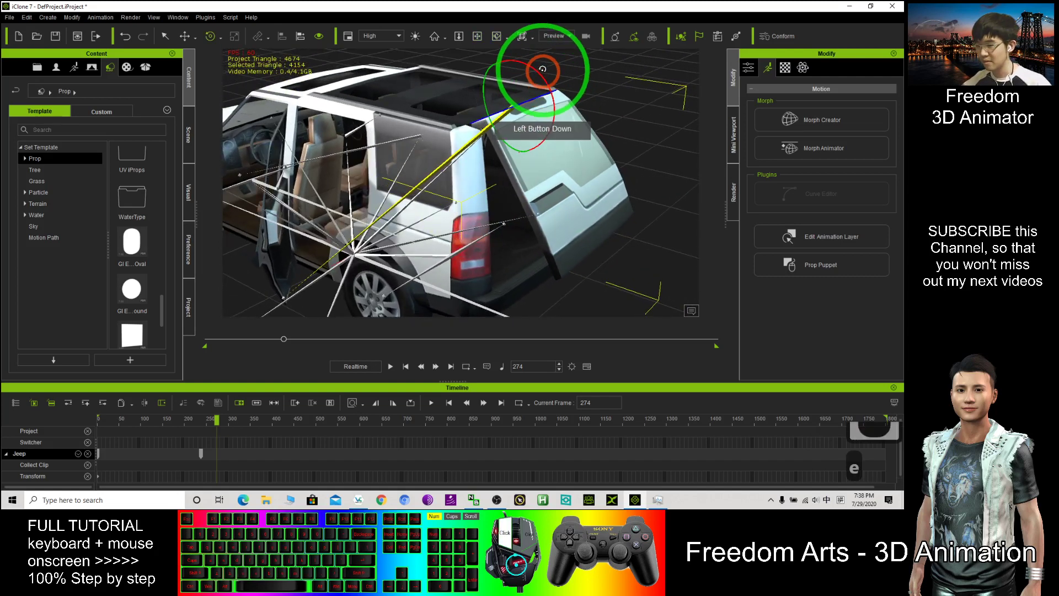
drag(543, 67, 538, 93)
key(ctrl+z)
Select the open rear door's window bone and move it downward to lower the glass.
key(x)
drag(409, 184, 448, 142)
key(c)
drag(425, 143, 428, 172)
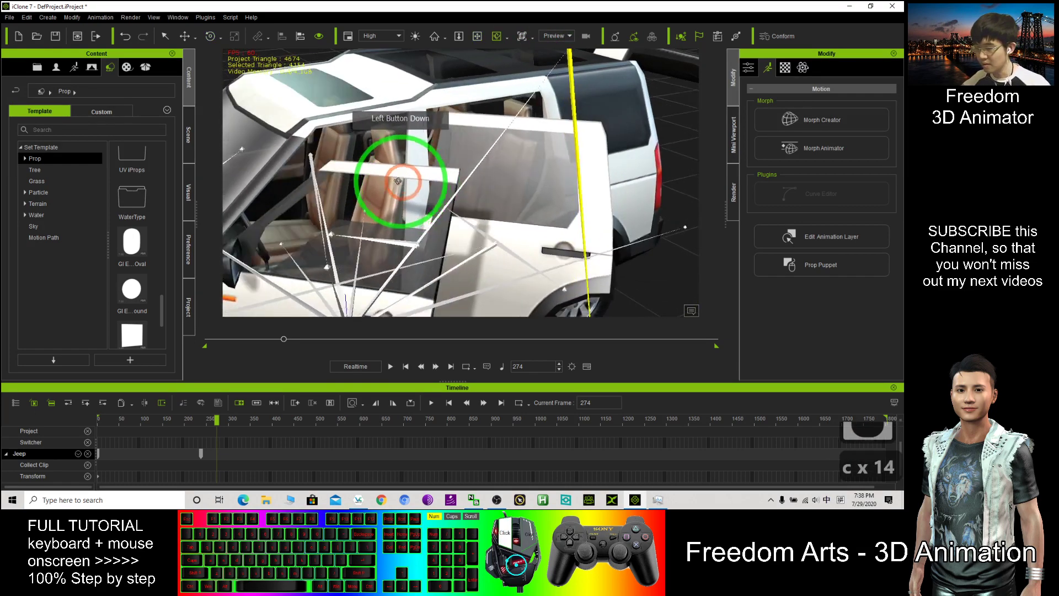
scroll(428, 173, up, 3)
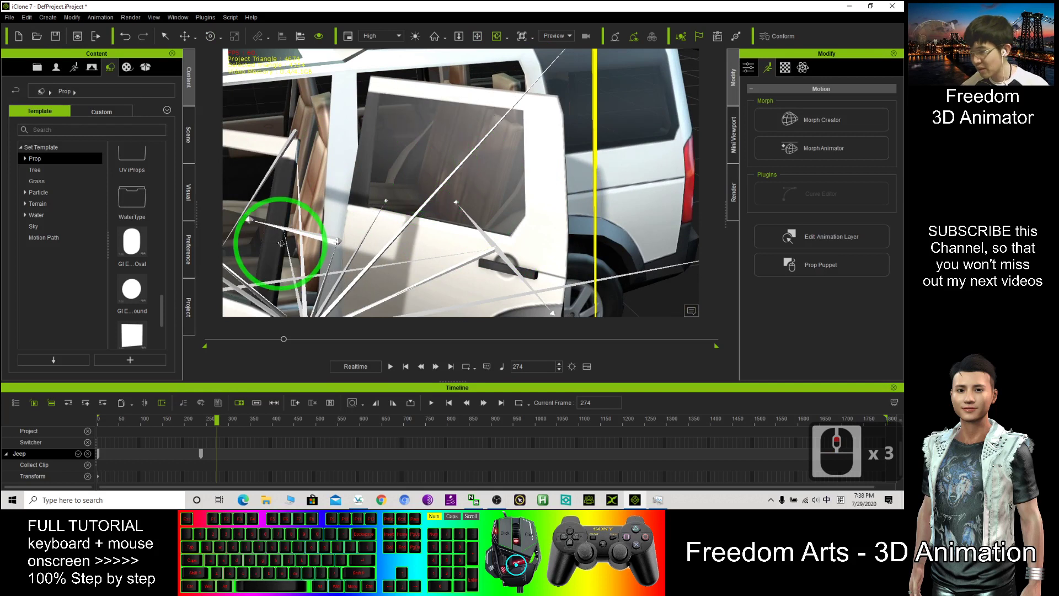
click(250, 220)
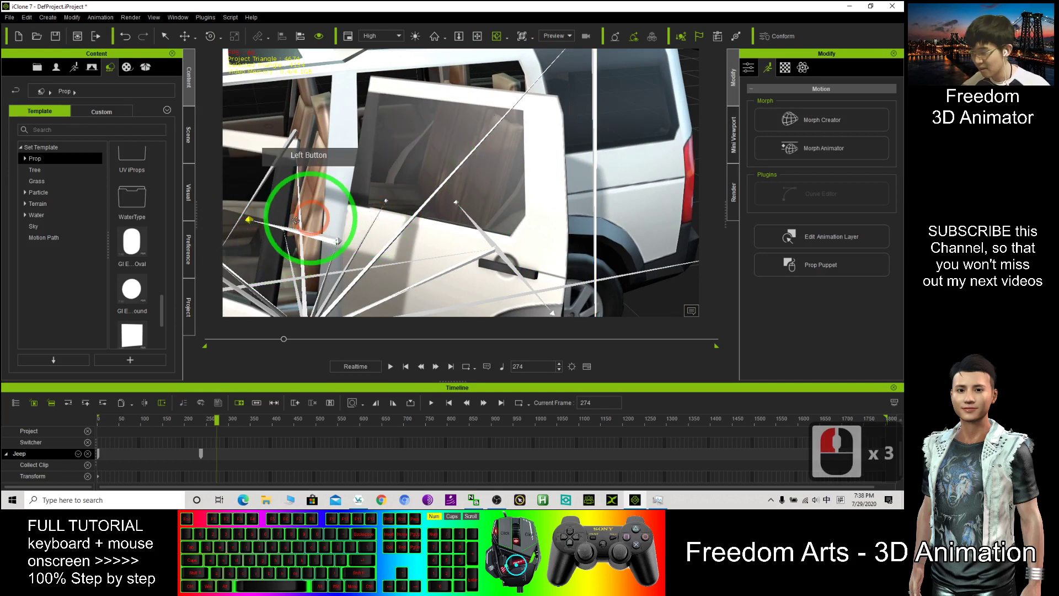
key(w)
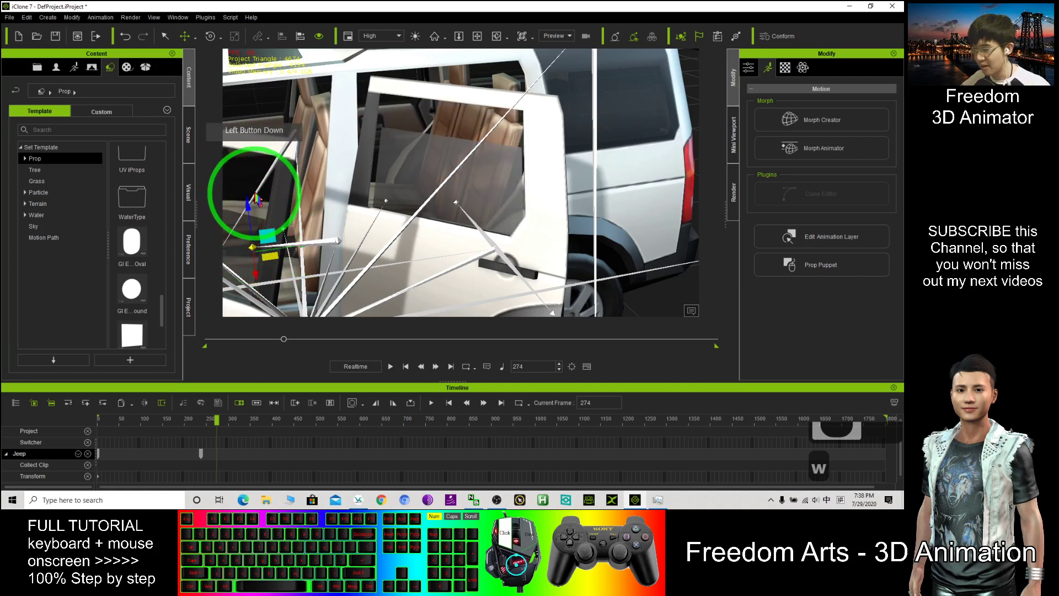
drag(257, 196, 255, 219)
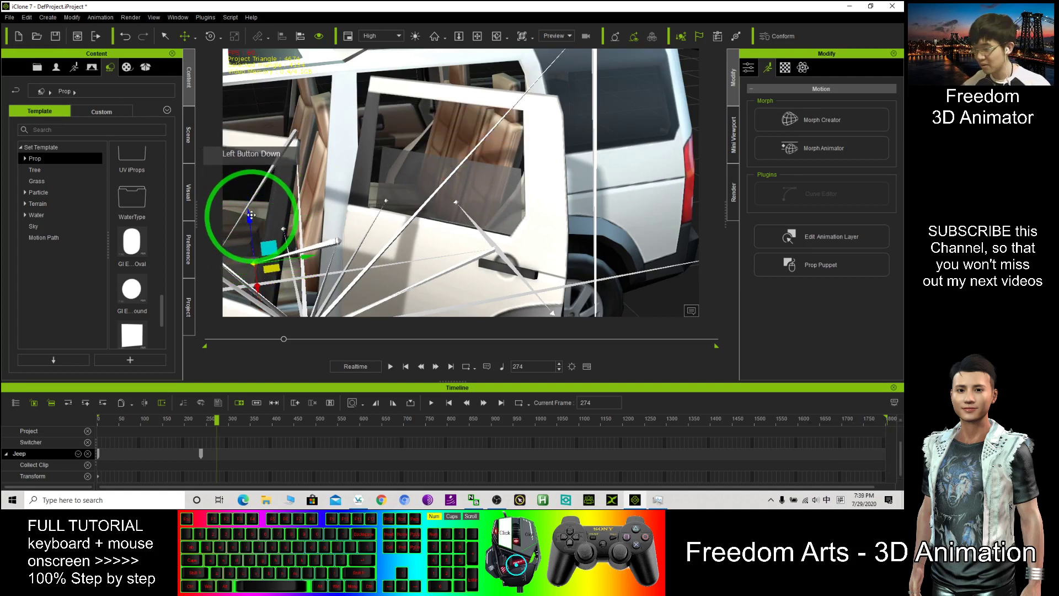
Select the front door's bone on the Jeep's opposite side and rotate it to swing the door outward.
scroll(277, 223, down, 8)
key(x)
key(c)
drag(313, 209, 492, 204)
drag(353, 216, 544, 221)
scroll(430, 241, down, 6)
key(x)
drag(375, 253, 485, 217)
scroll(533, 183, up, 16)
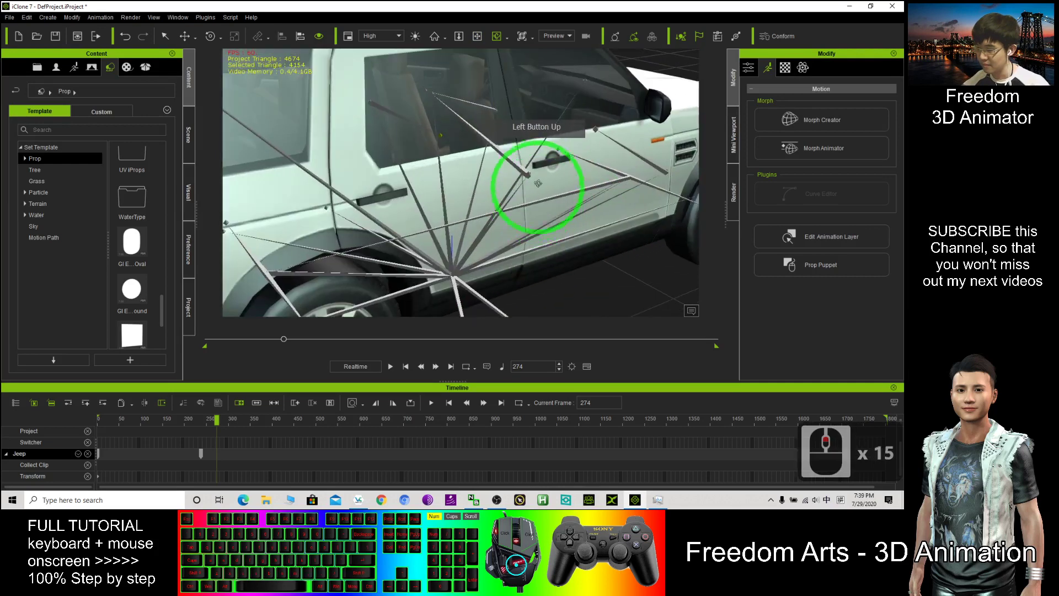
drag(540, 174, 484, 216)
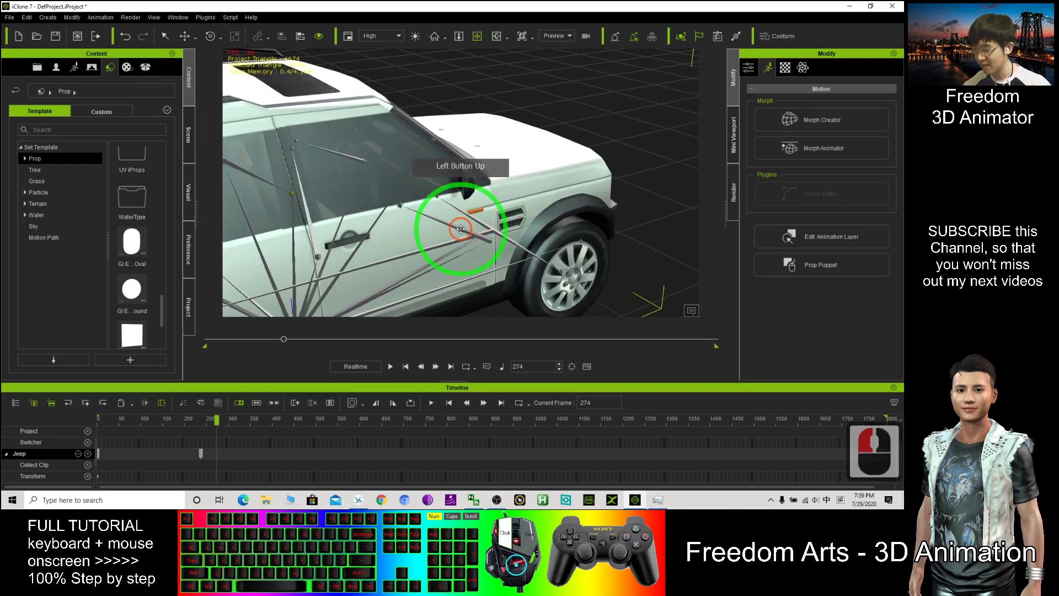
double_click(427, 237)
key(e)
drag(471, 259, 464, 199)
Select the rear door's bone on the Jeep's right side and rotate it to swing the door outward.
scroll(476, 254, down, 3)
scroll(476, 254, down, 4)
scroll(463, 198, up, 12)
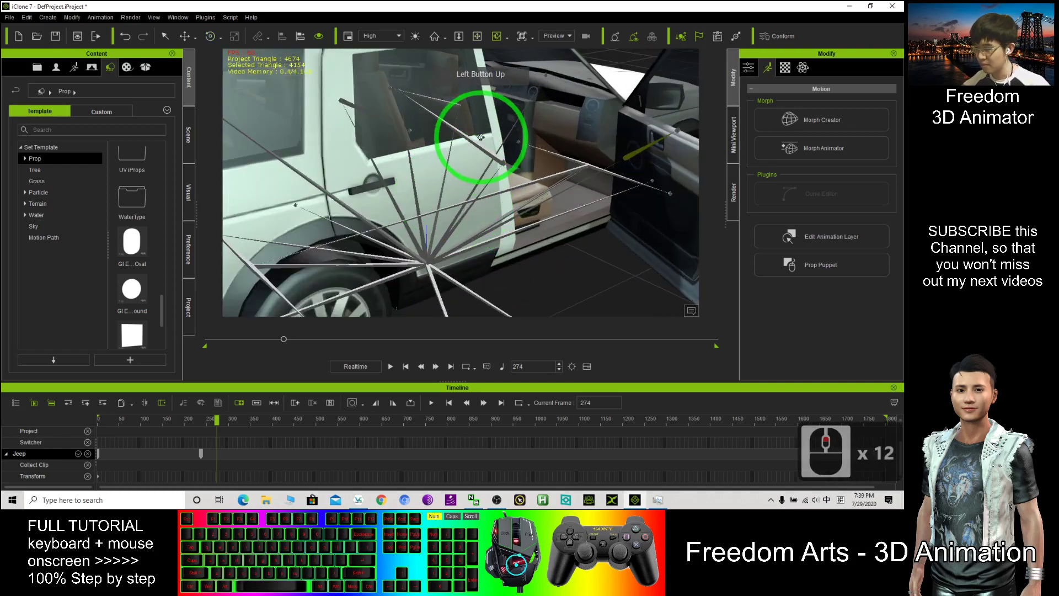
key(c)
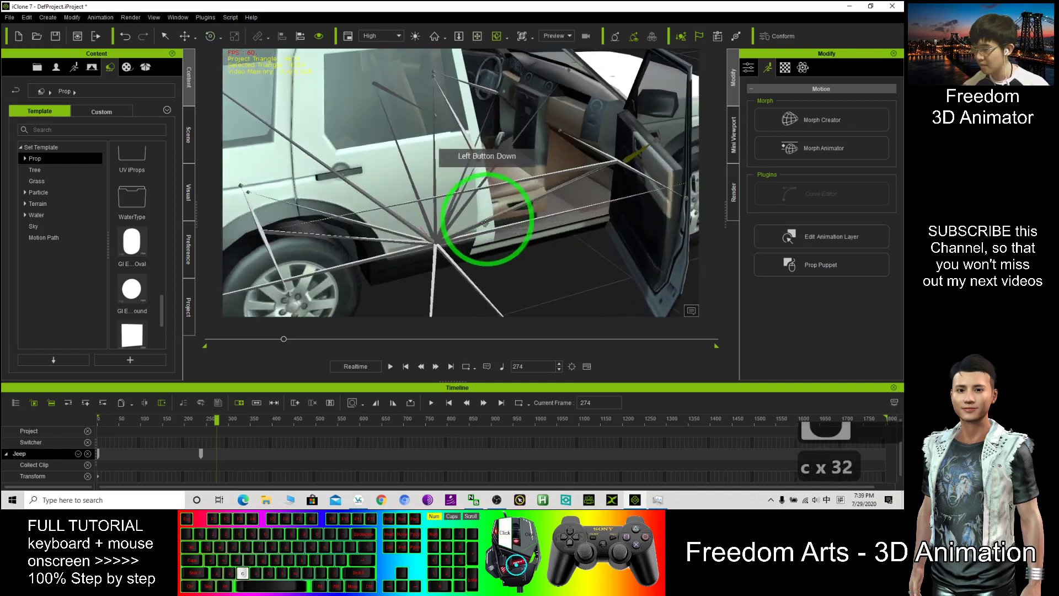
drag(476, 235, 421, 211)
scroll(420, 212, down, 6)
key(c)
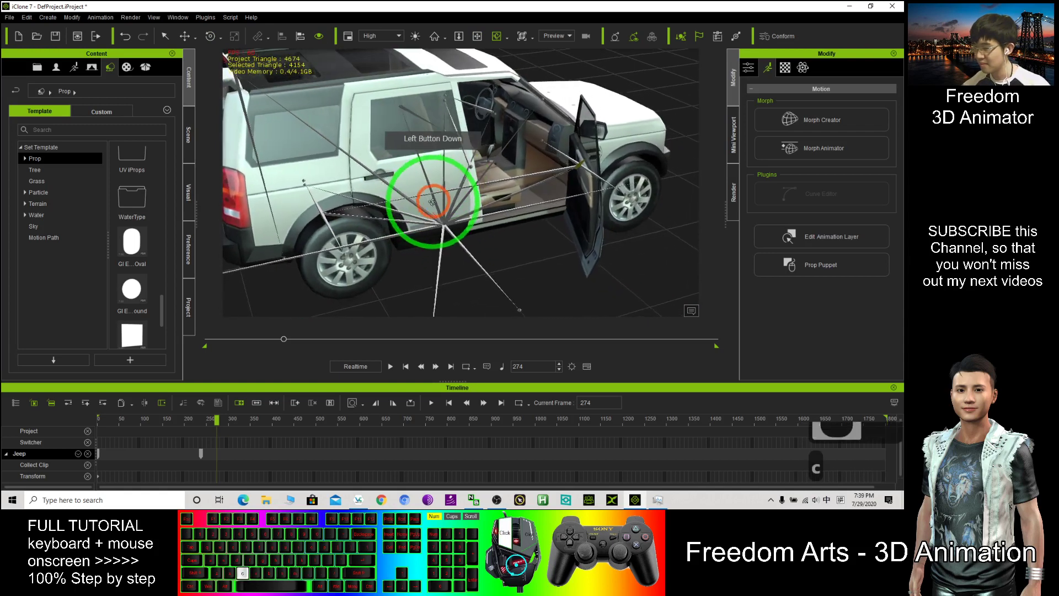
drag(344, 180, 466, 133)
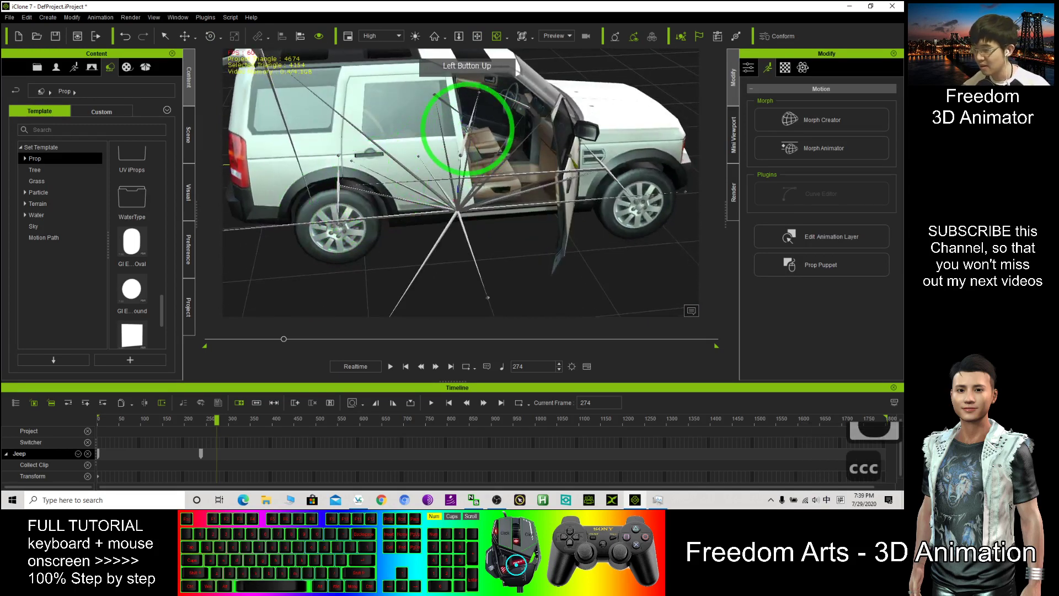
double_click(467, 130)
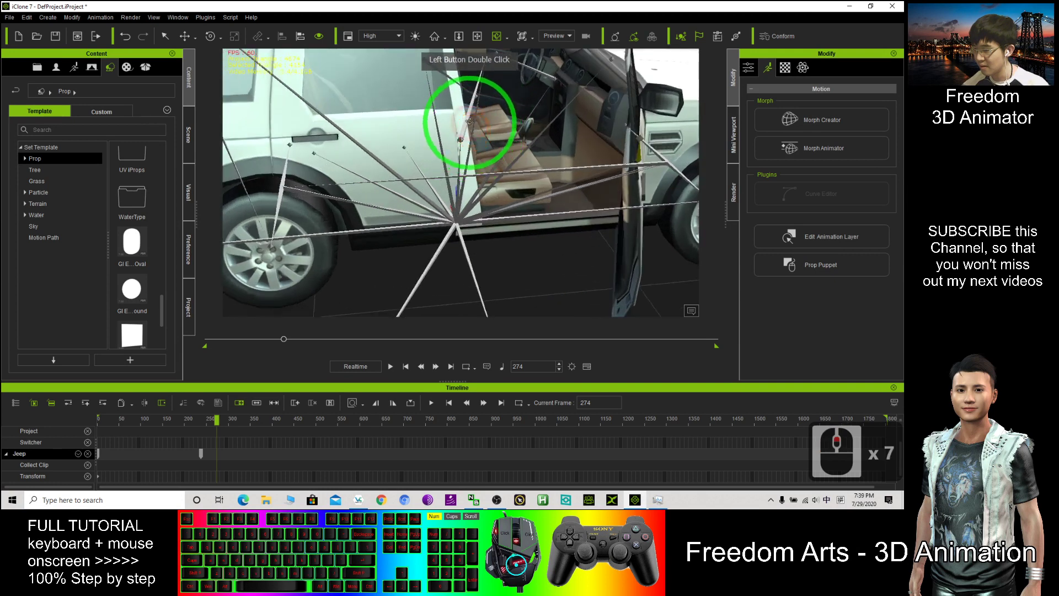
double_click(469, 120)
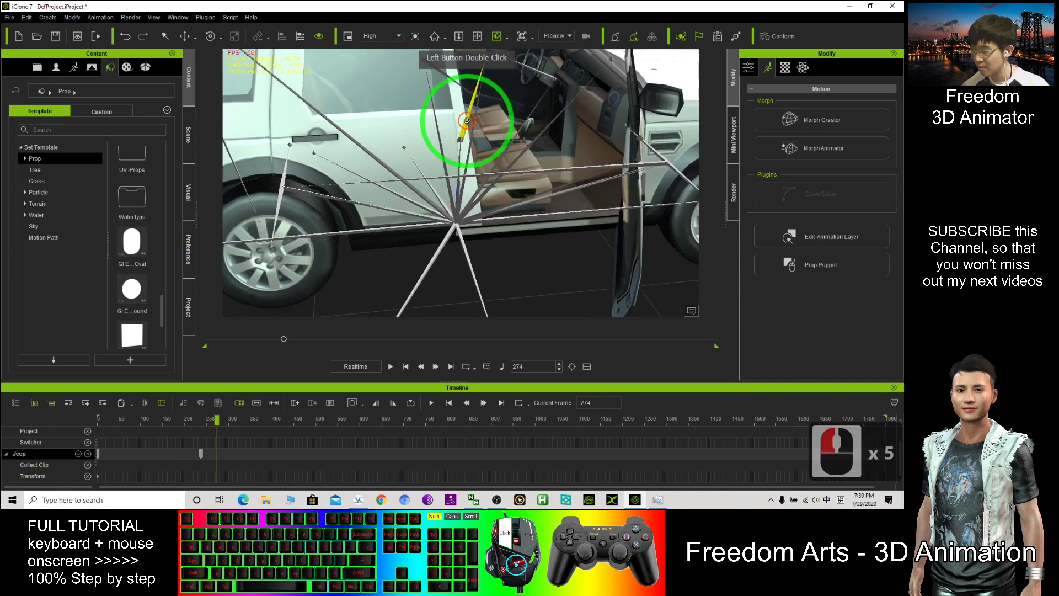
key(e)
click(451, 134)
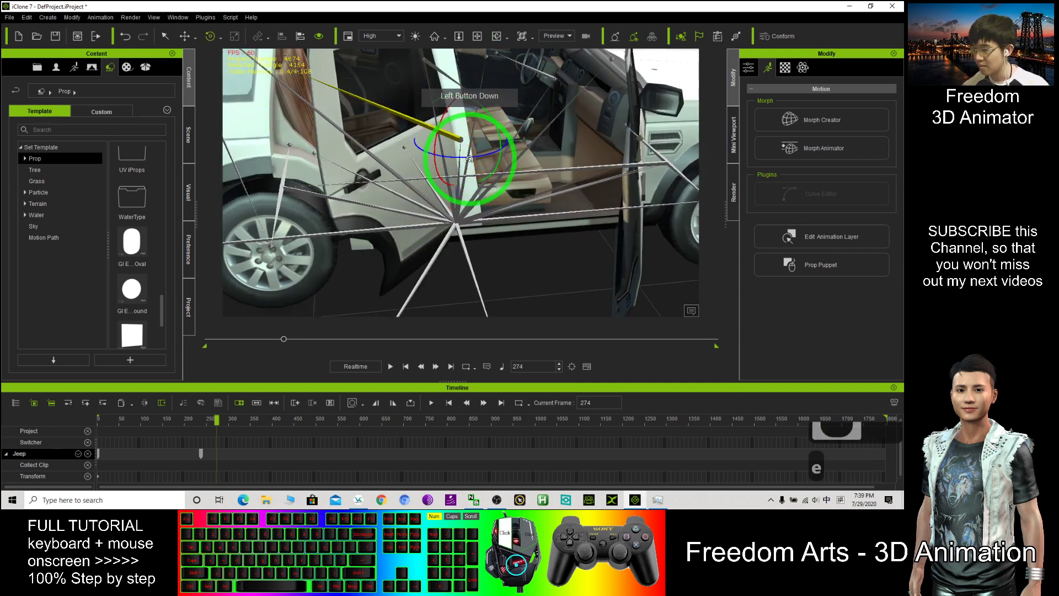
Try to rotate the bone at the hood's rear edge, and undo the change.
key(x)
drag(470, 159, 520, 196)
key(c)
drag(607, 138, 362, 220)
key(x)
drag(552, 205, 560, 231)
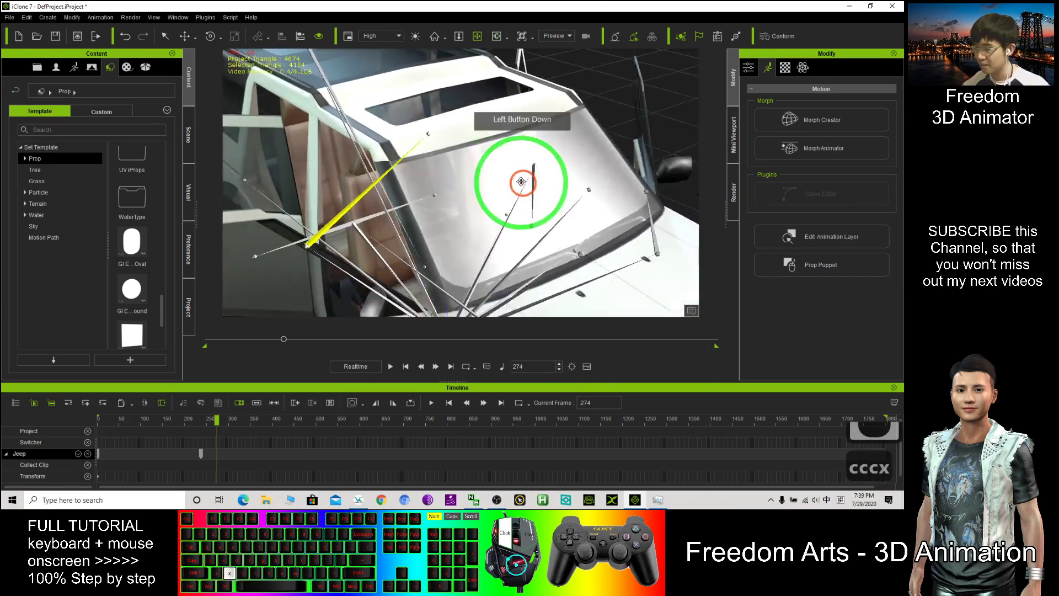
key(c)
click(536, 213)
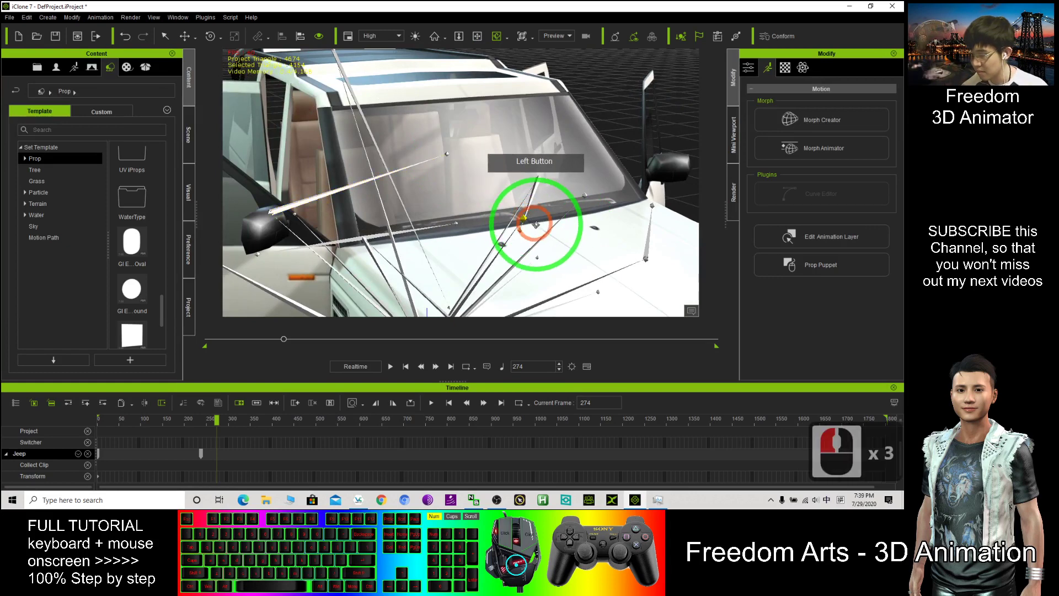
key(e)
click(581, 221)
scroll(582, 221, down, 17)
key(c)
drag(587, 220, 607, 242)
key(ctrl+z)
Select the hood's hinge bone near the windshield and rotate it to lift the hood open.
scroll(574, 228, up, 8)
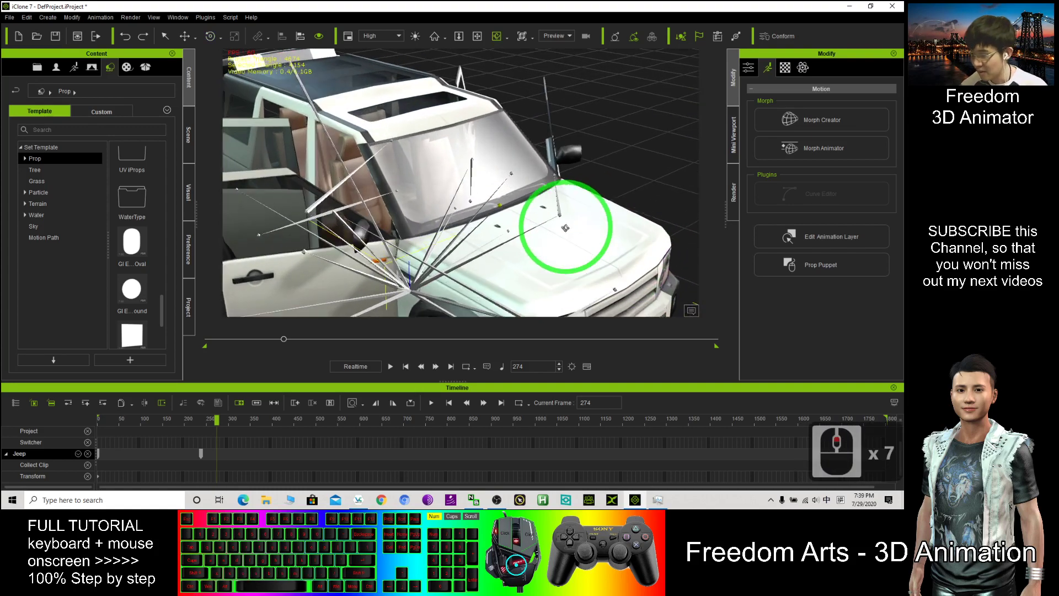
double_click(504, 206)
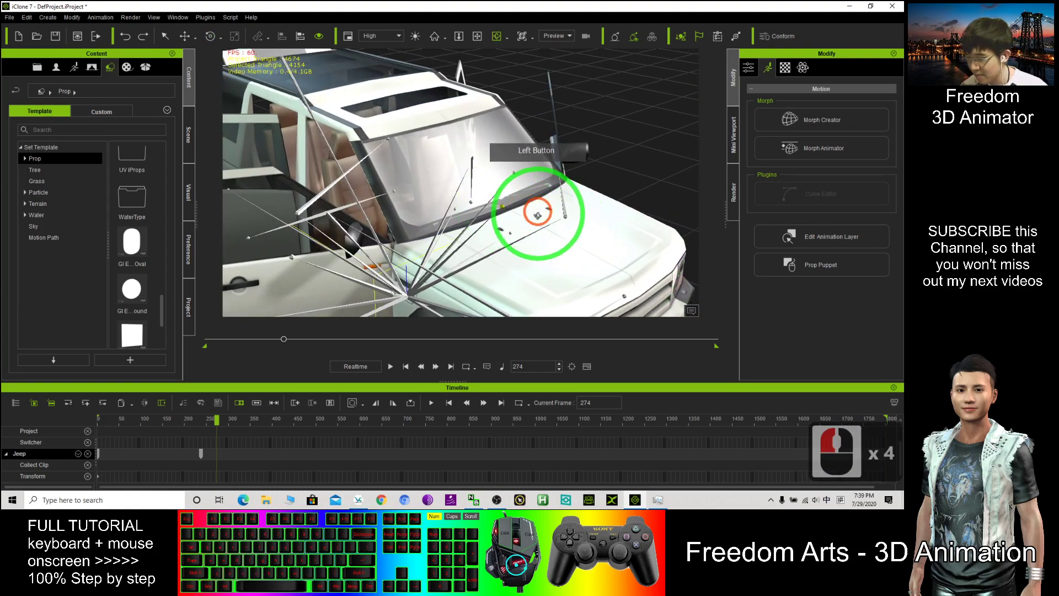
scroll(546, 232, up, 9)
double_click(573, 246)
key(e)
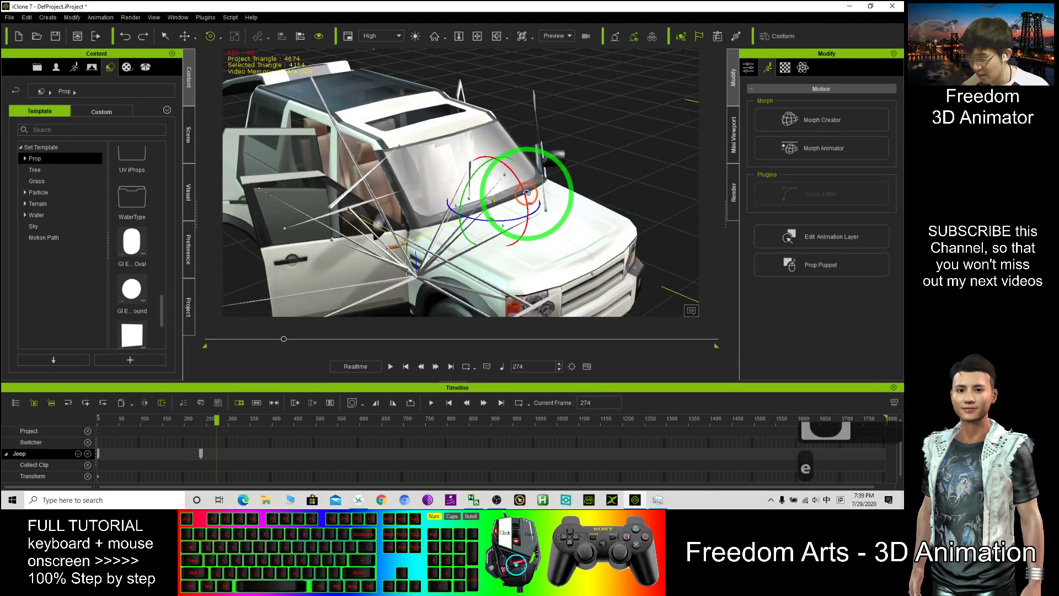
drag(527, 189, 466, 358)
Play the animation from the first frame to review the opening doors, hood and tailgate, and pause it.
key(x)
key(c)
key(x)
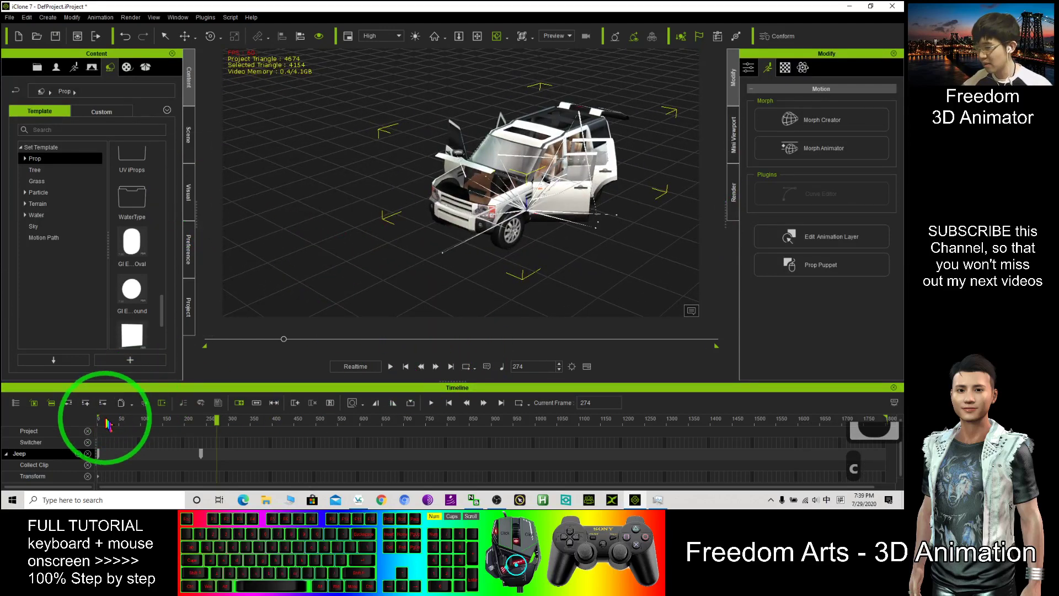
click(406, 366)
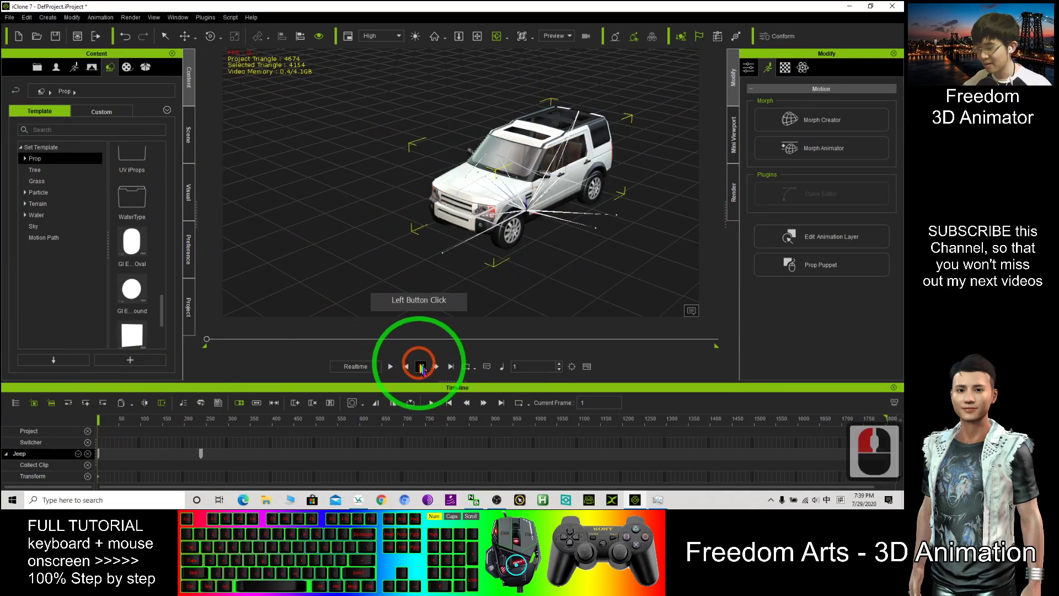
click(390, 367)
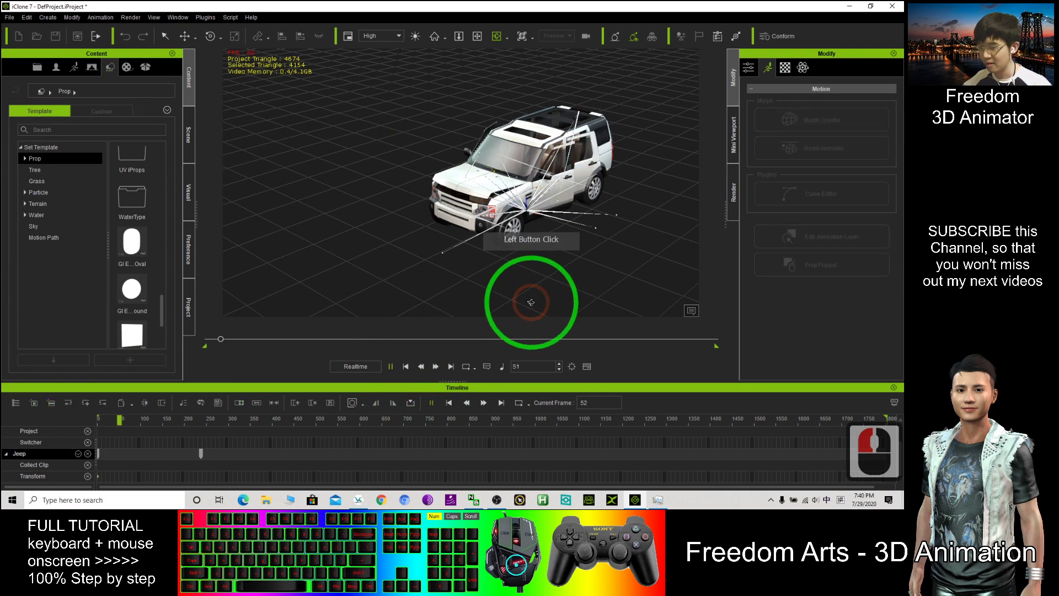
scroll(573, 248, up, 9)
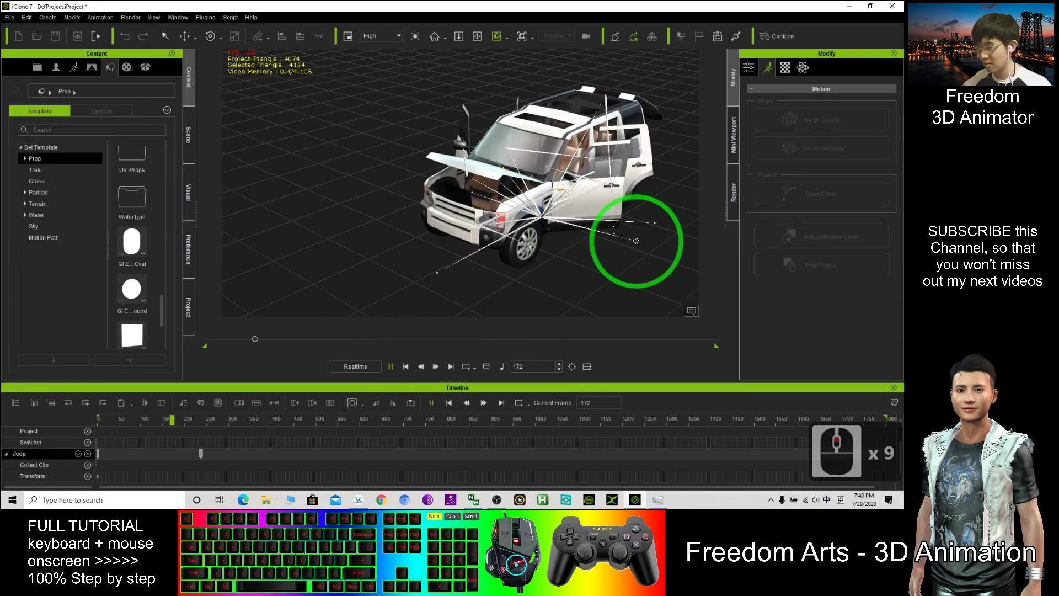
drag(634, 237, 532, 244)
scroll(497, 239, up, 8)
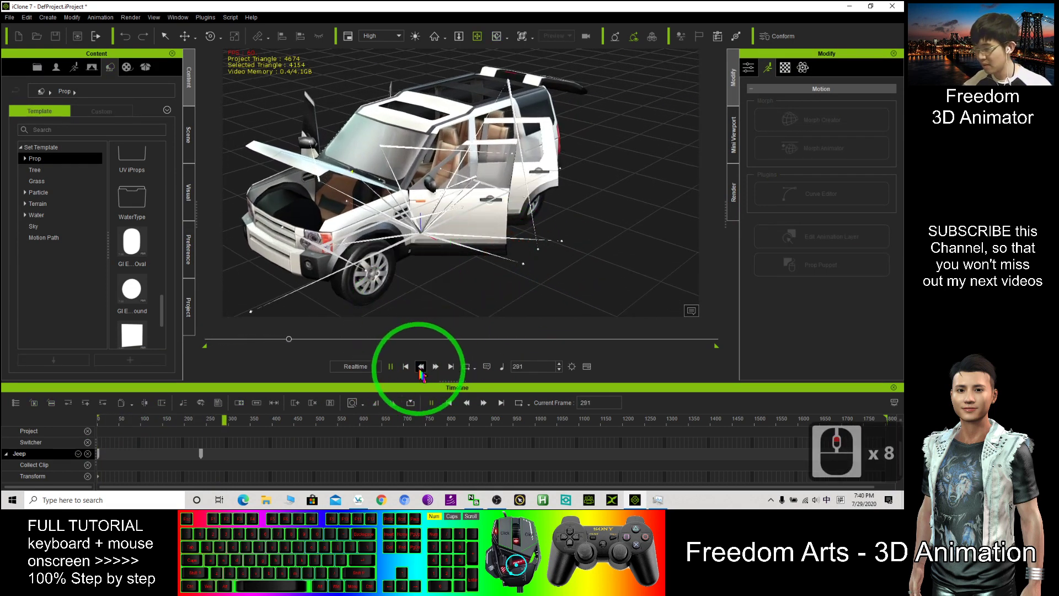
click(390, 366)
At frame 254, select the right front wheel's bone and rotate it to steer the wheel.
drag(237, 419, 209, 419)
key(x)
drag(355, 206, 643, 174)
key(c)
scroll(378, 229, up, 8)
drag(390, 229, 504, 201)
scroll(461, 198, up, 7)
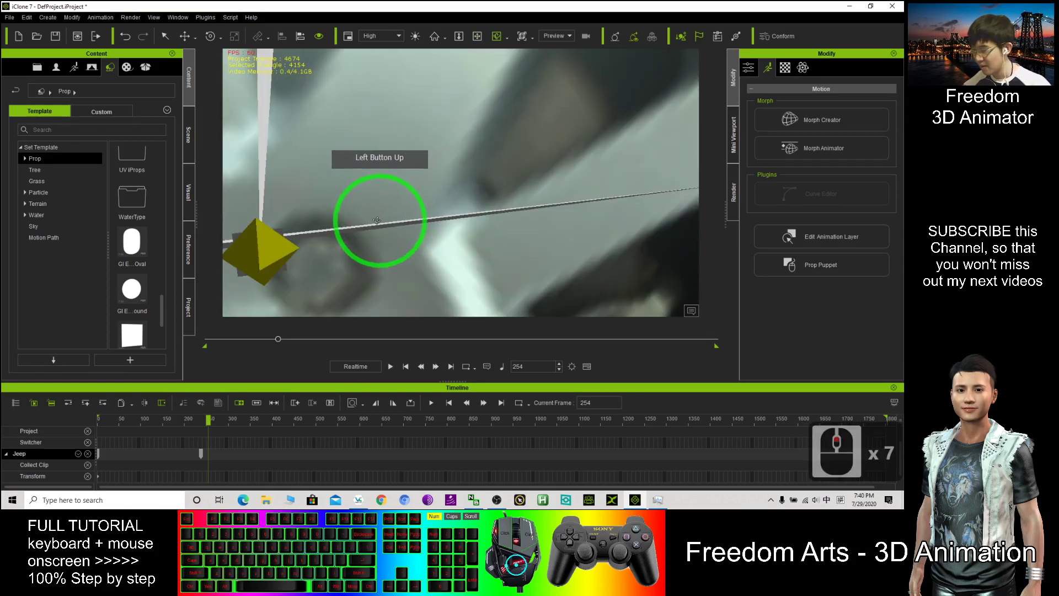
scroll(379, 222, down, 4)
triple_click(418, 197)
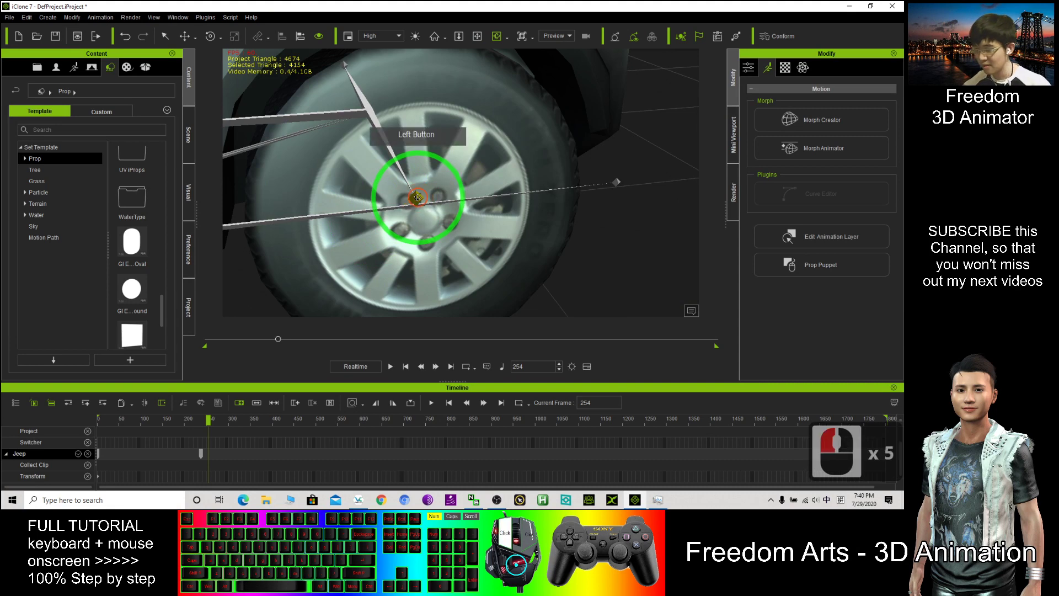
scroll(417, 197, down, 2)
key(e)
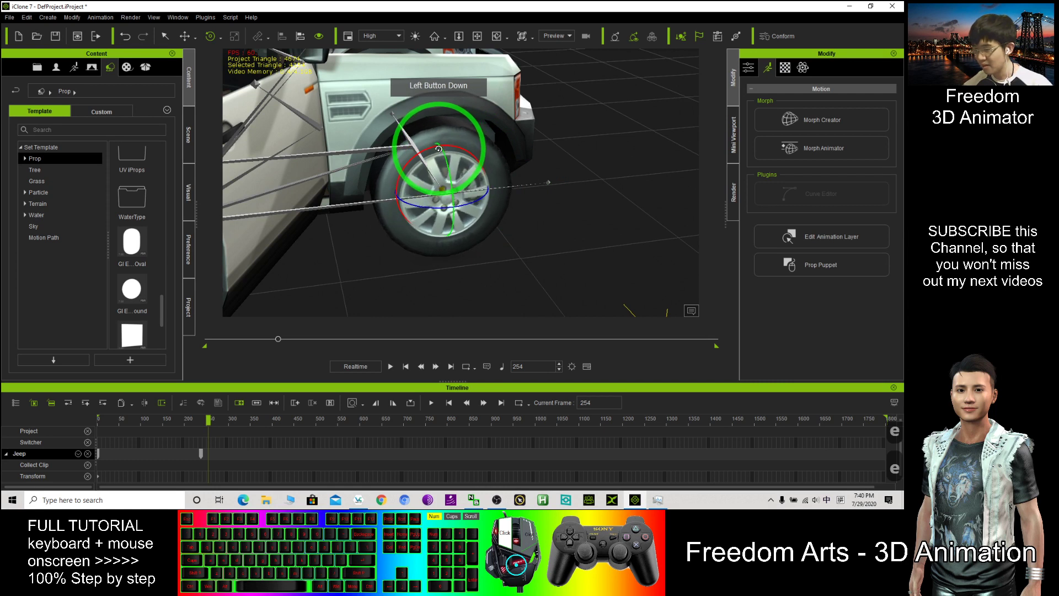
drag(439, 148, 494, 227)
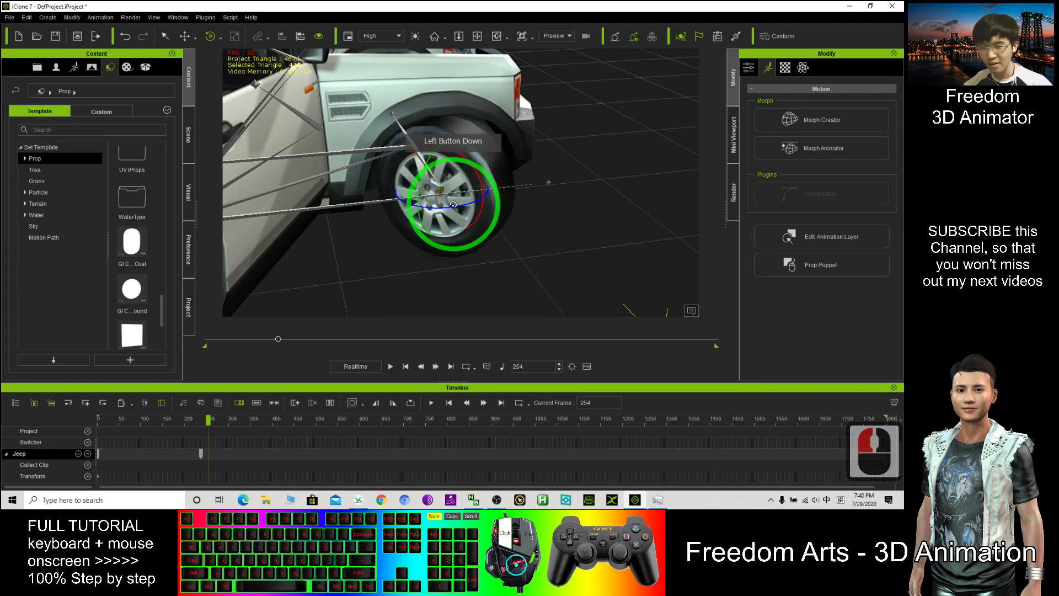
drag(456, 204, 496, 171)
Select the left front wheel's bone and rotate it to steer that wheel as well.
scroll(550, 186, down, 16)
scroll(551, 186, down, 4)
key(c)
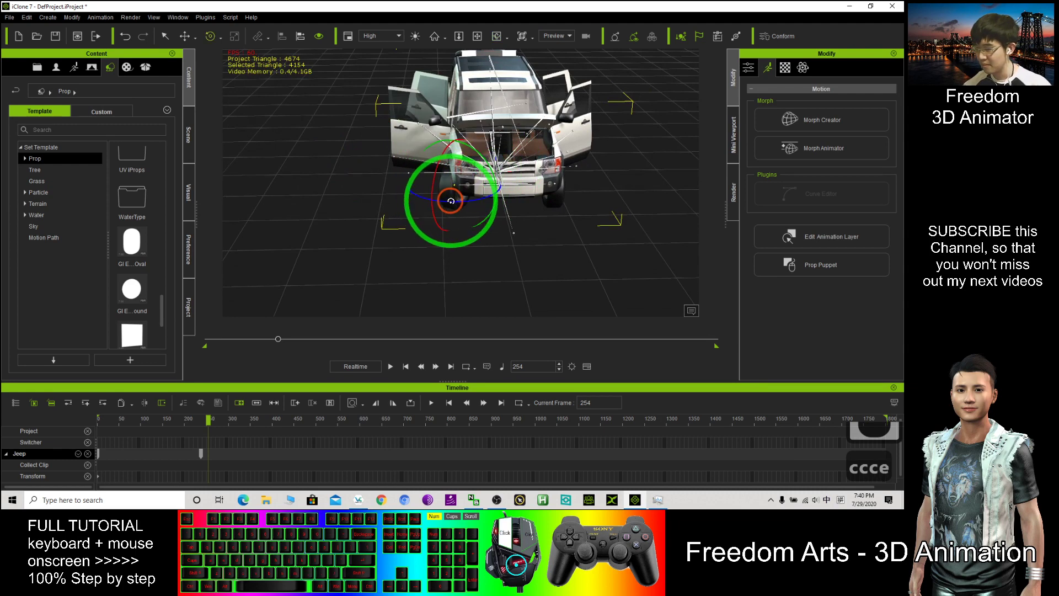
drag(451, 201, 461, 204)
key(x)
drag(645, 196, 528, 210)
key(c)
scroll(528, 209, up, 11)
scroll(528, 209, up, 13)
click(463, 234)
drag(463, 233, 470, 204)
key(e)
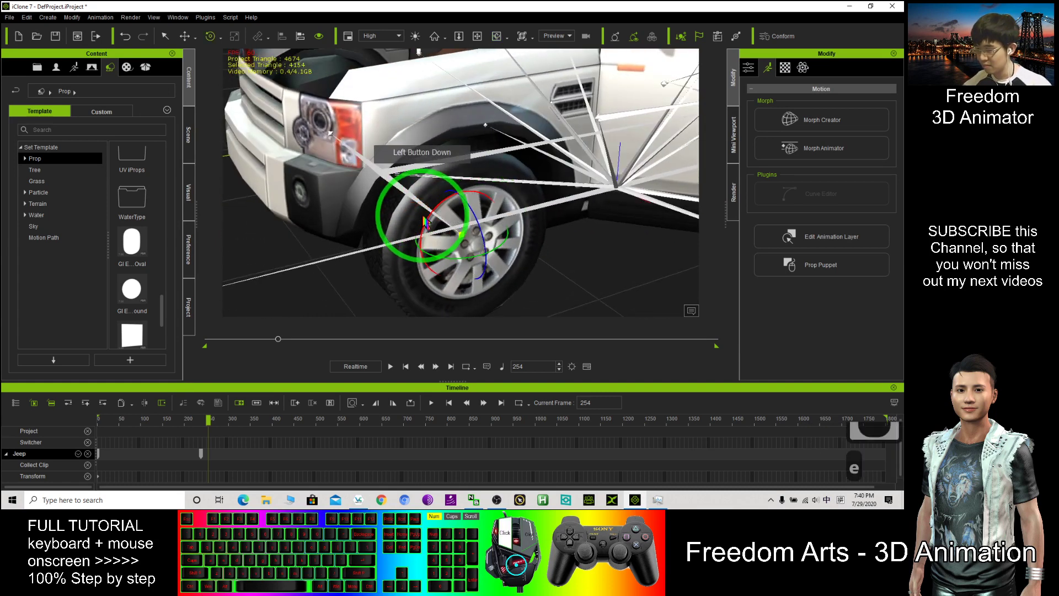
drag(426, 222, 456, 245)
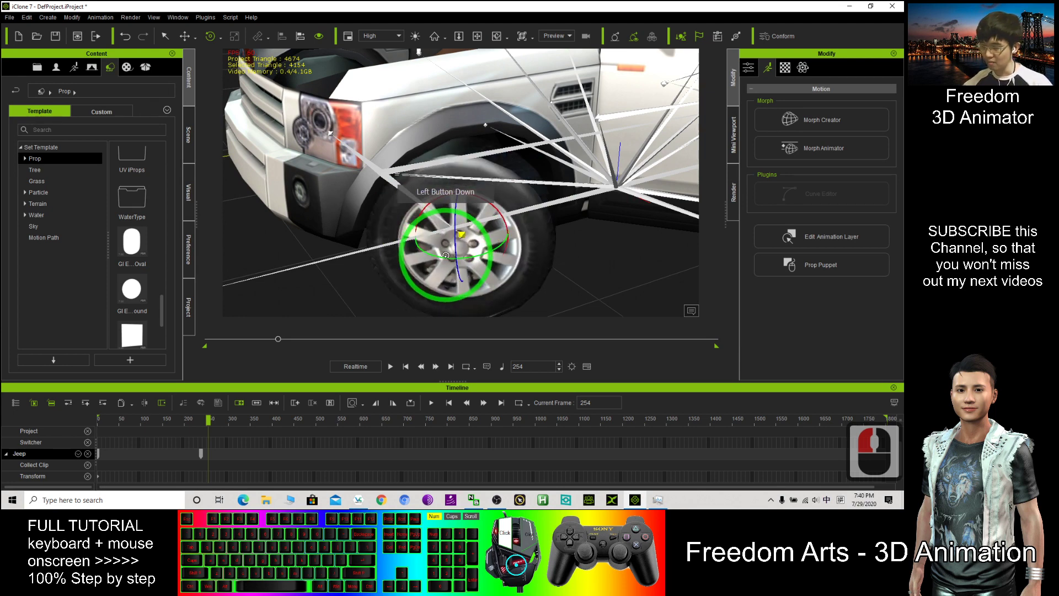
Inspect the Jeep from the front and rear, and play the animation from the first frame to check all moving parts.
scroll(430, 248, down, 16)
drag(419, 243, 601, 88)
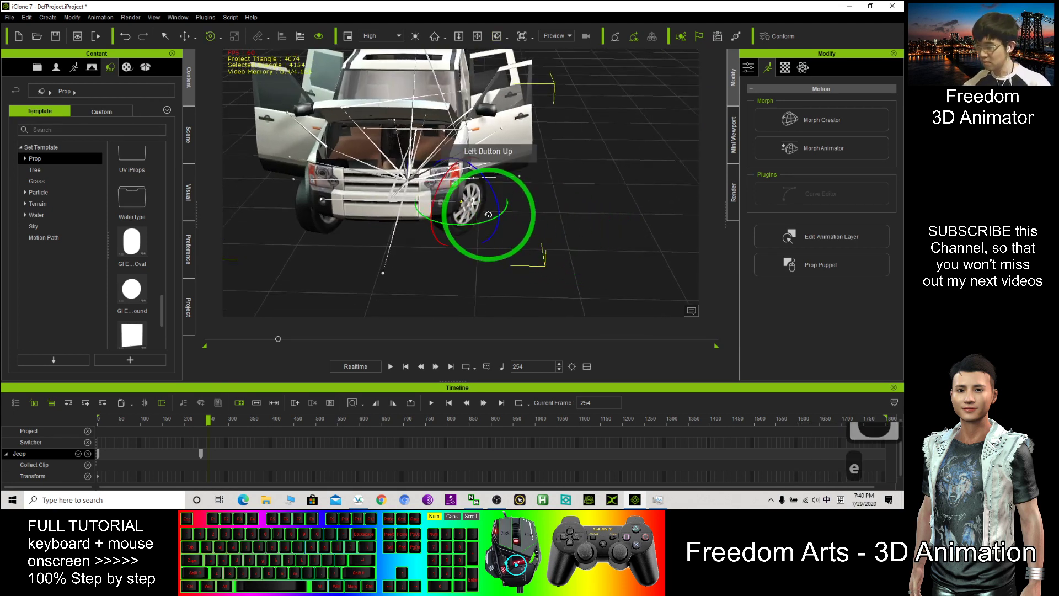
scroll(601, 91, down, 20)
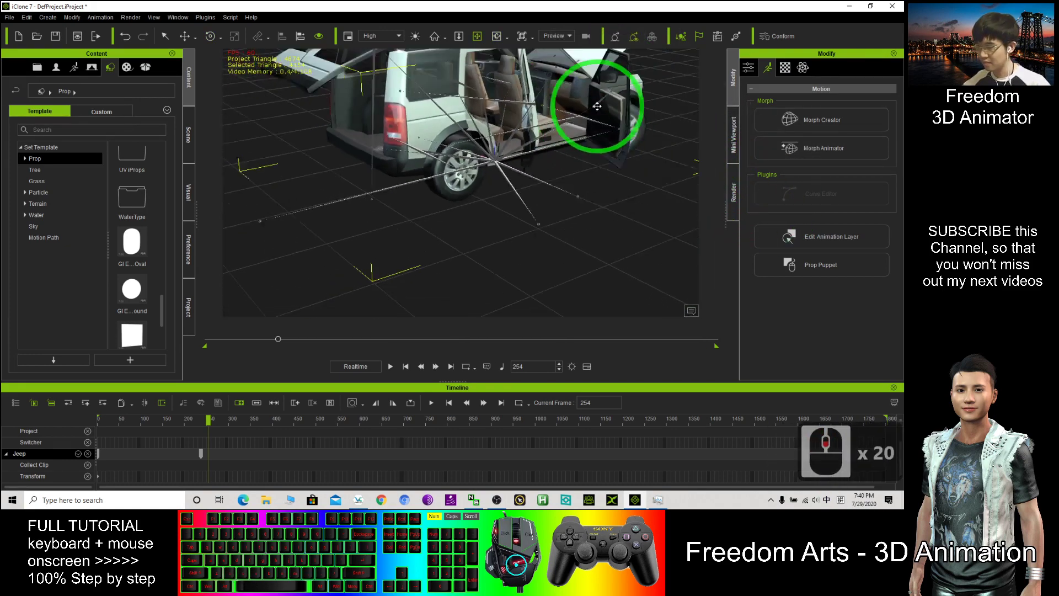
drag(271, 133, 485, 224)
scroll(567, 215, up, 20)
scroll(567, 215, up, 1)
scroll(559, 208, down, 8)
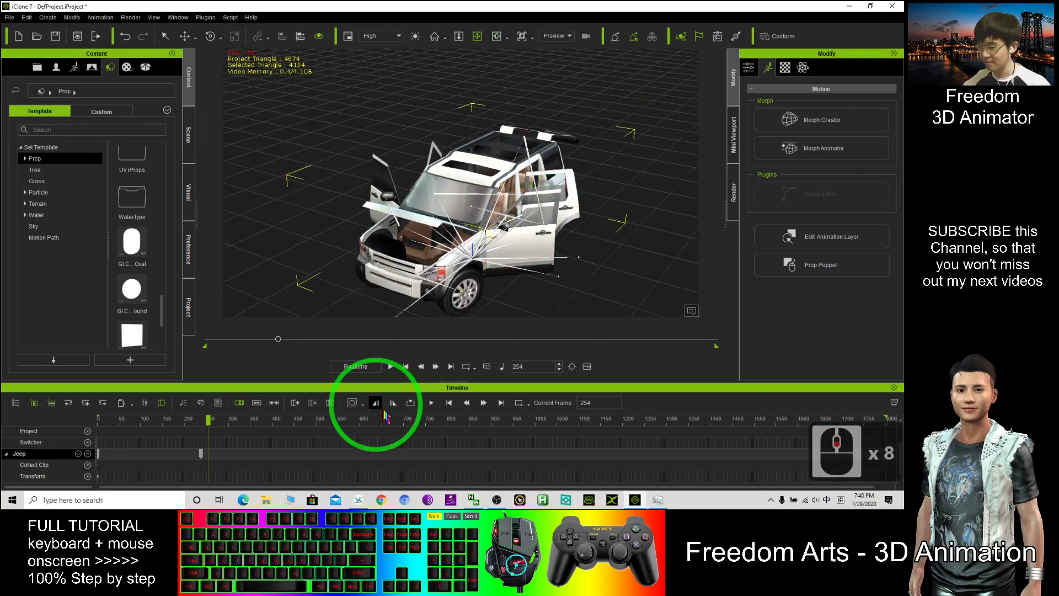
click(406, 367)
click(390, 366)
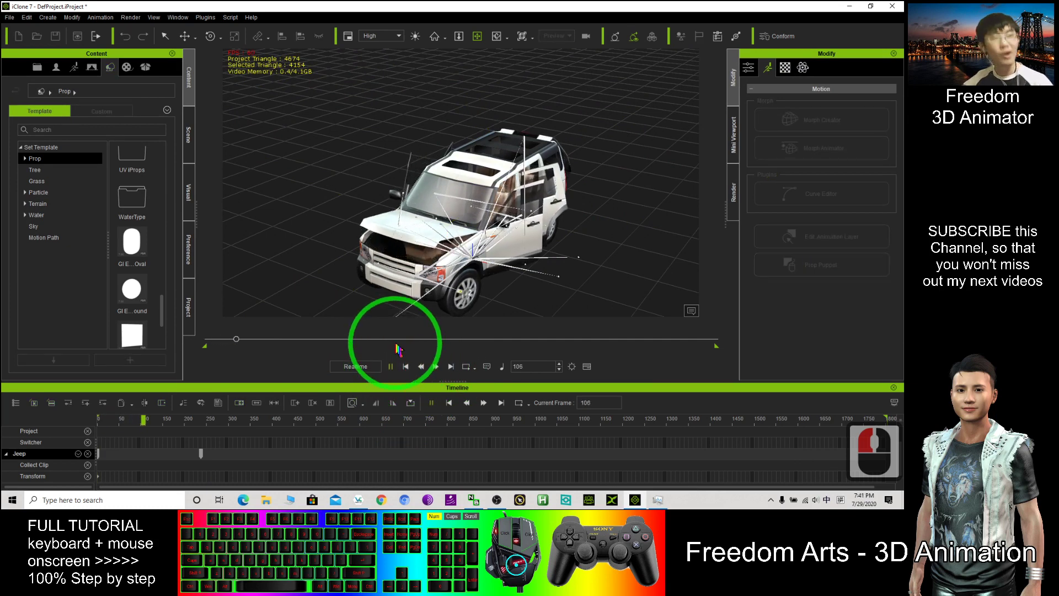
drag(516, 241, 610, 232)
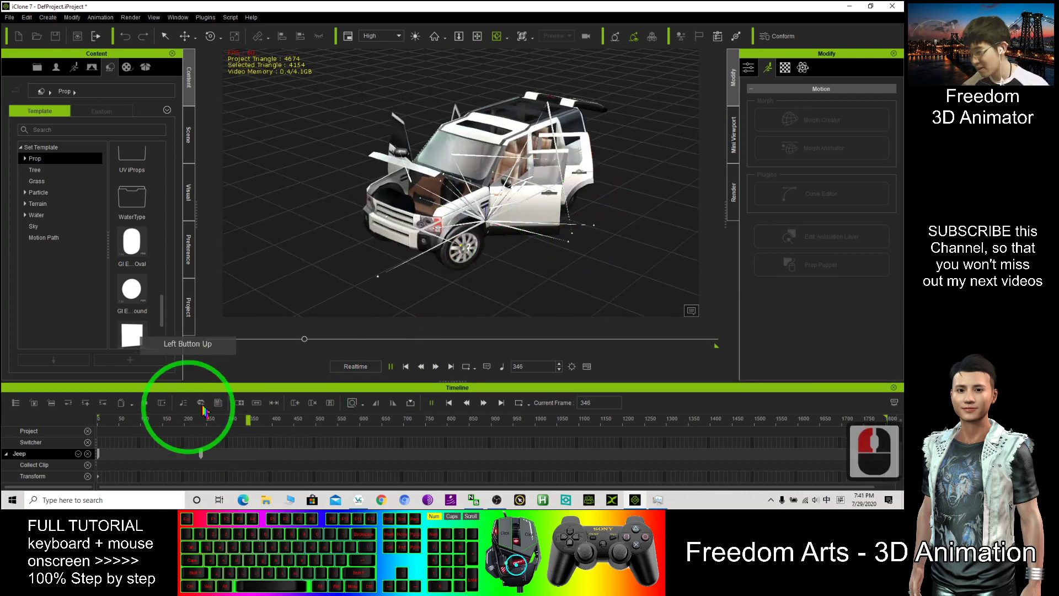
click(390, 366)
Examine the finished pose of the Jeep's open doors, hood, tailgate and turned wheels from both sides.
click(531, 142)
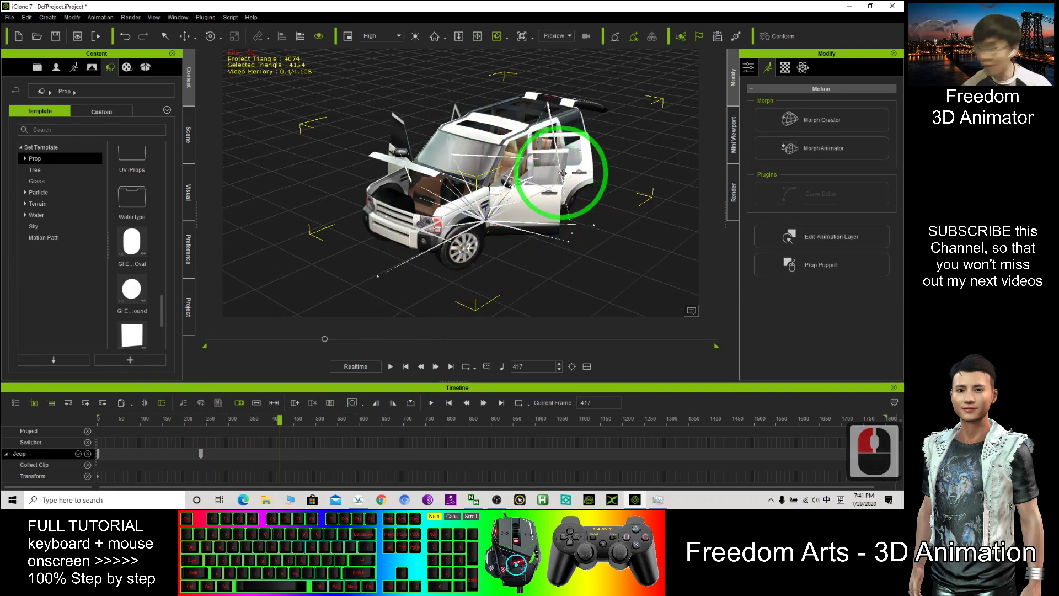
drag(573, 174, 733, 193)
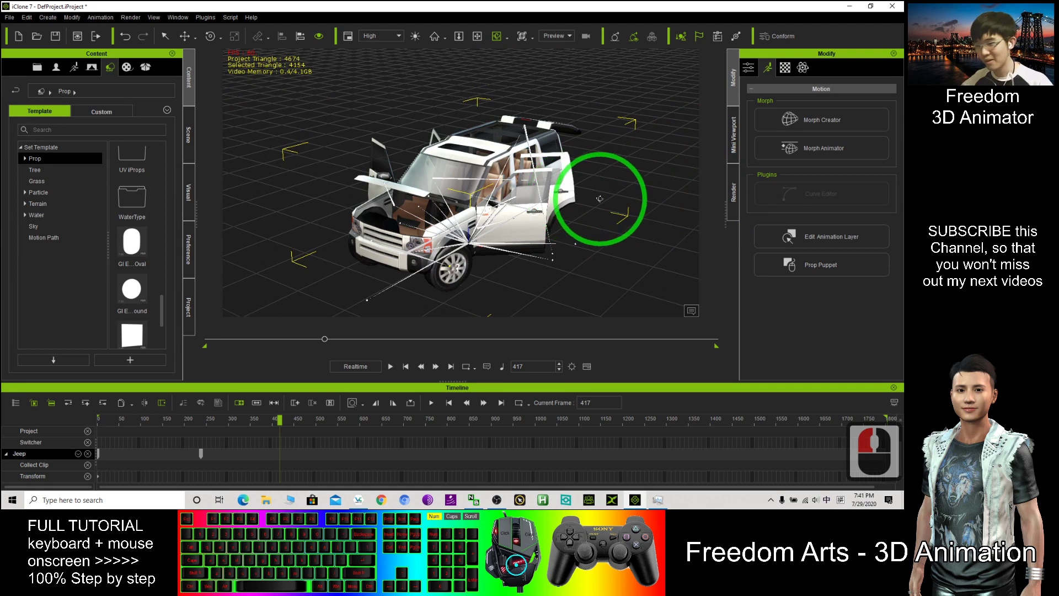
drag(590, 220, 535, 213)
key(c)
scroll(506, 242, up, 10)
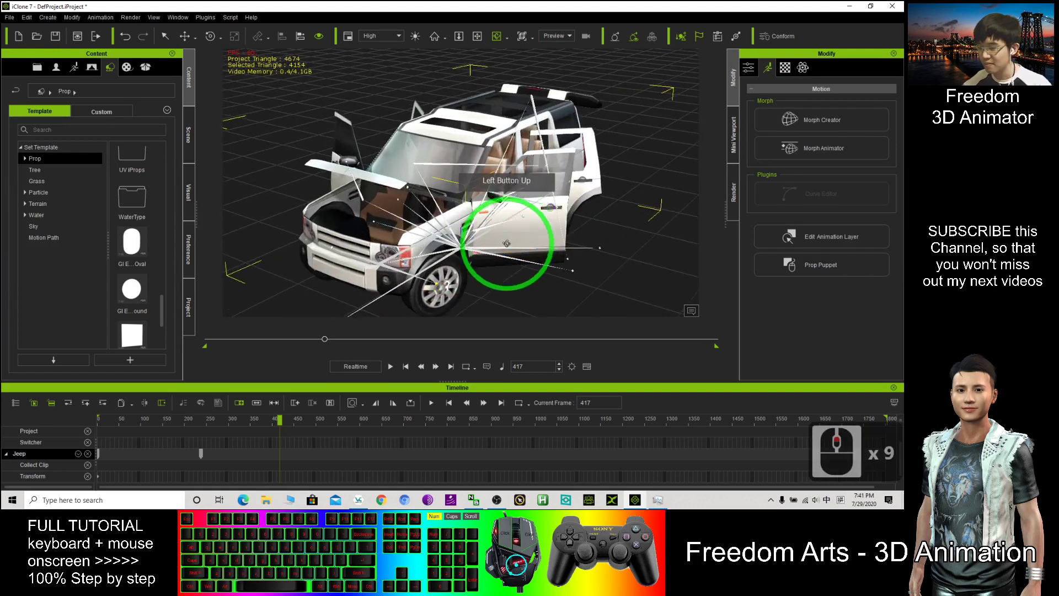
key(x)
key(c)
drag(335, 214, 599, 203)
key(x)
scroll(594, 206, down, 9)
scroll(595, 205, down, 3)
key(c)
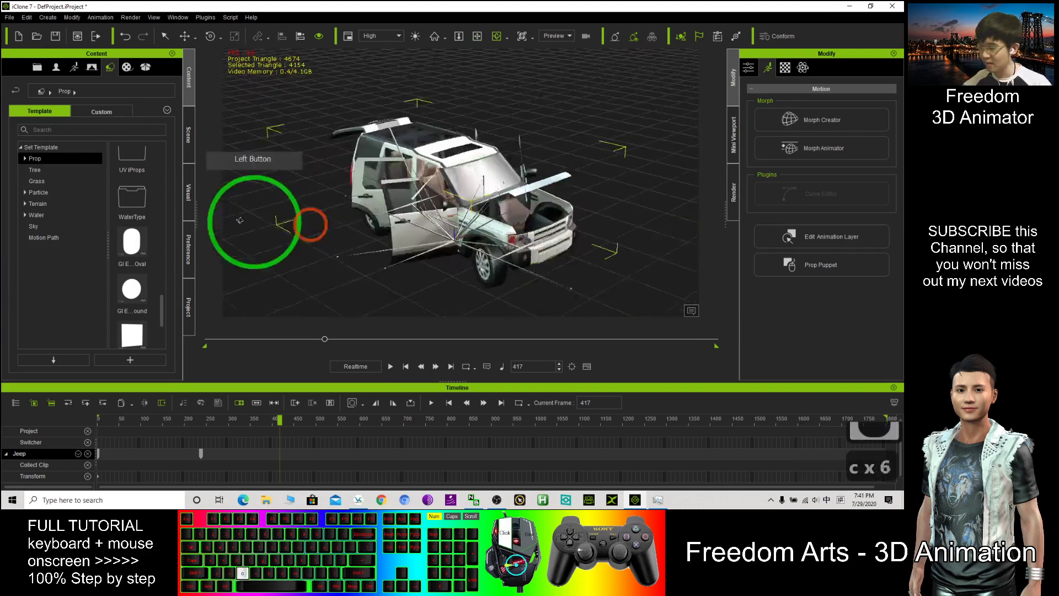
drag(239, 220, 395, 166)
drag(501, 172, 460, 227)
scroll(364, 185, up, 8)
key(x)
key(c)
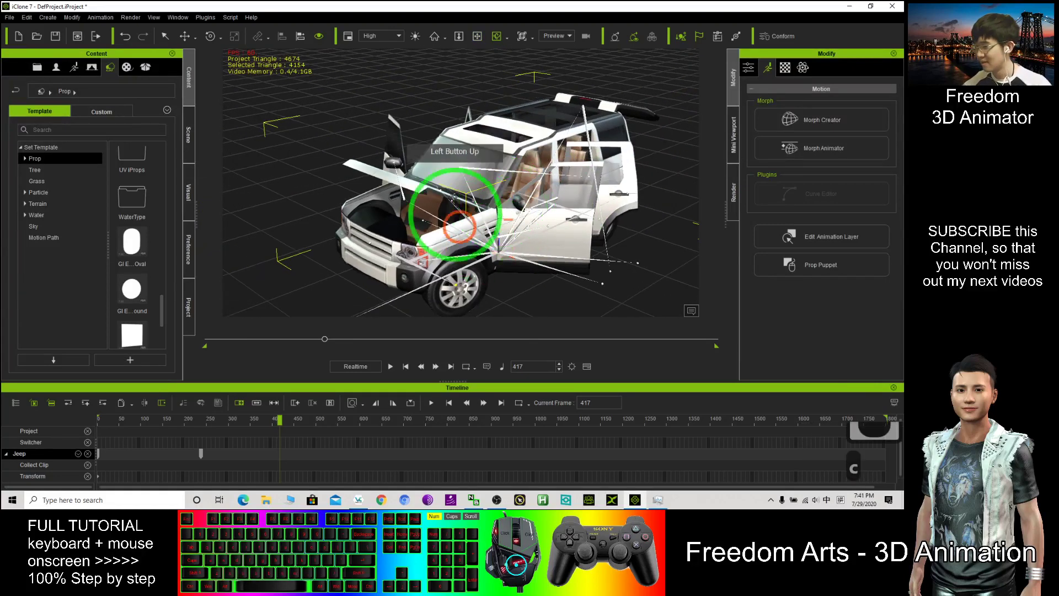
scroll(272, 213, down, 5)
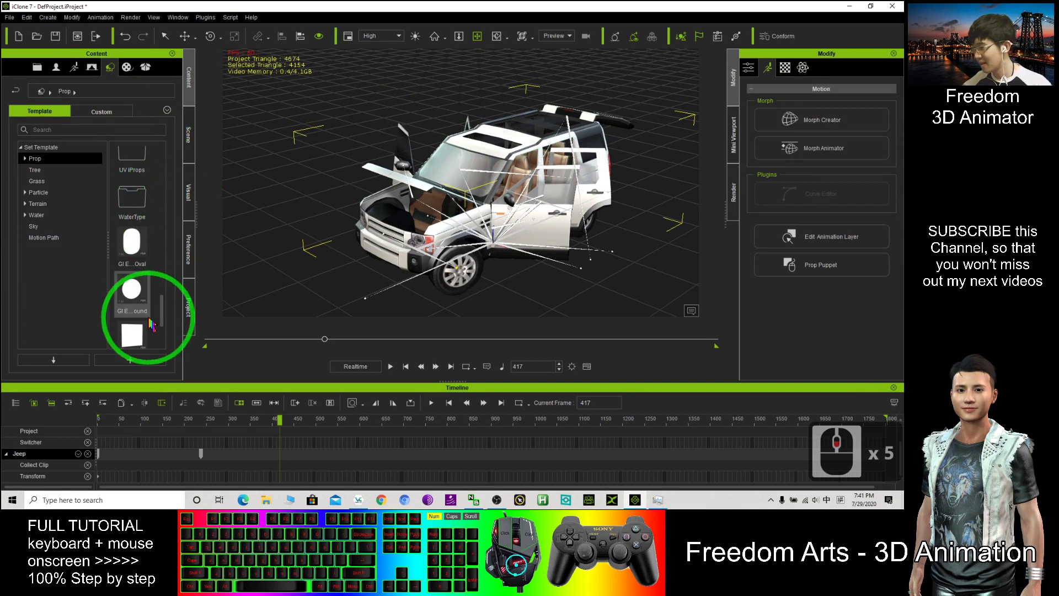
Find the Jeep among the prop templates and review its material list and diffuse texture settings.
drag(163, 308, 163, 322)
click(132, 289)
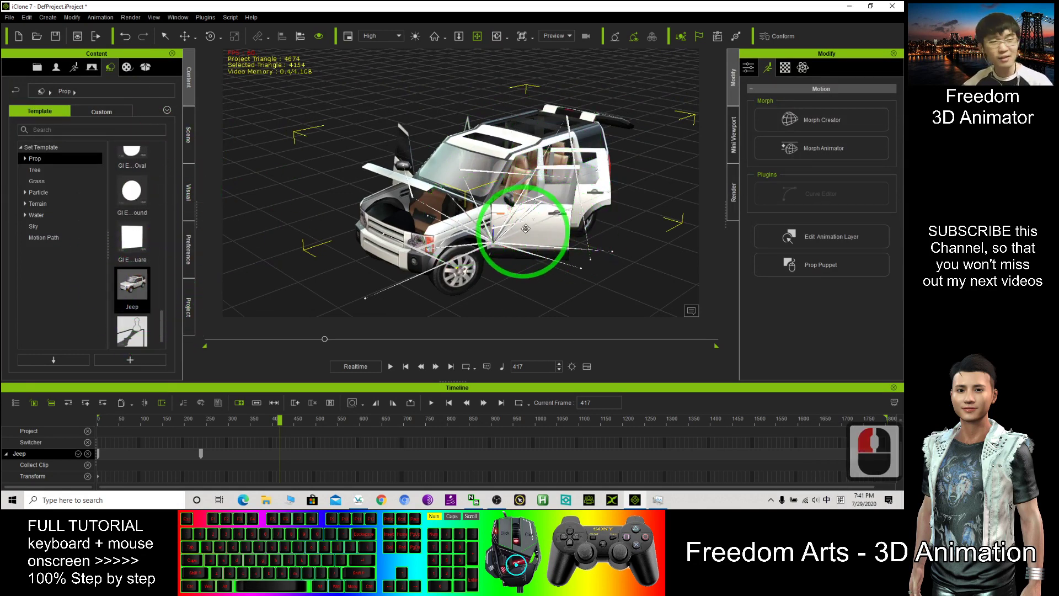
click(785, 67)
click(774, 147)
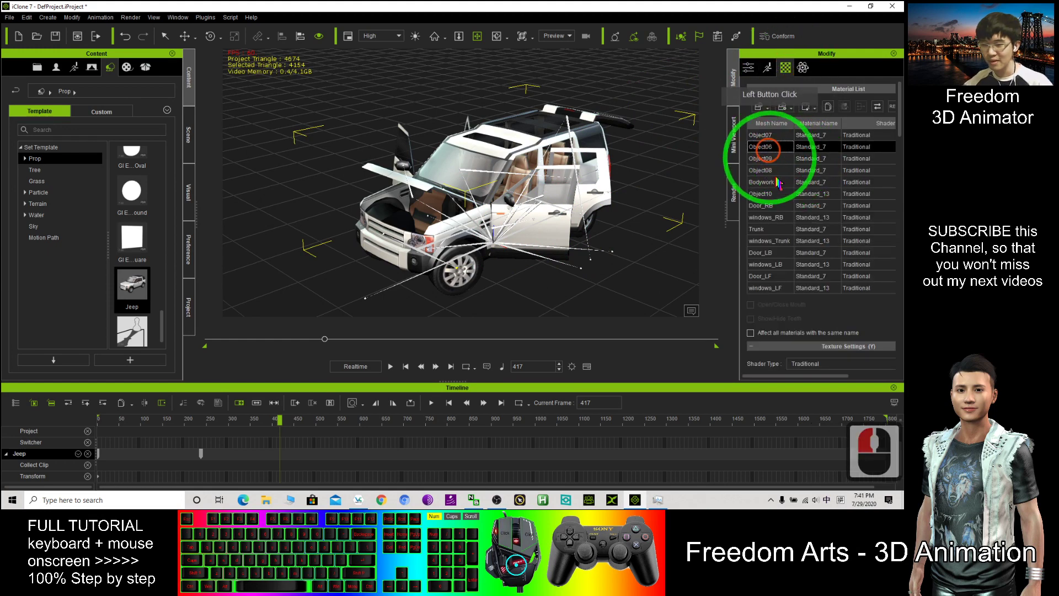
scroll(805, 265, down, 5)
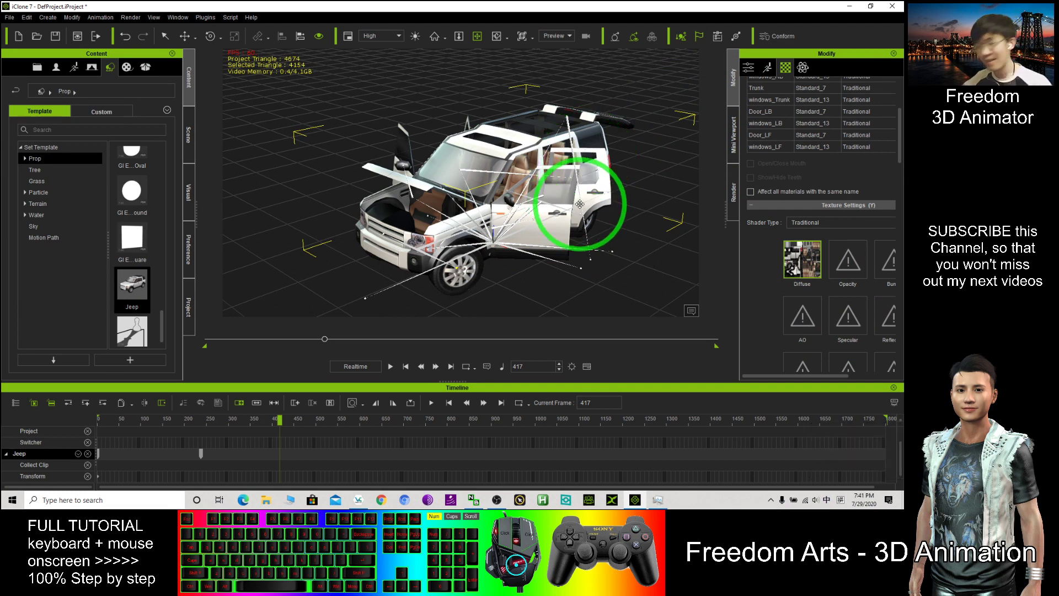
Select the whole Jeep without its bones displayed and show its physics settings.
key(c)
key(c)
key(c)
drag(592, 203, 540, 208)
key(x)
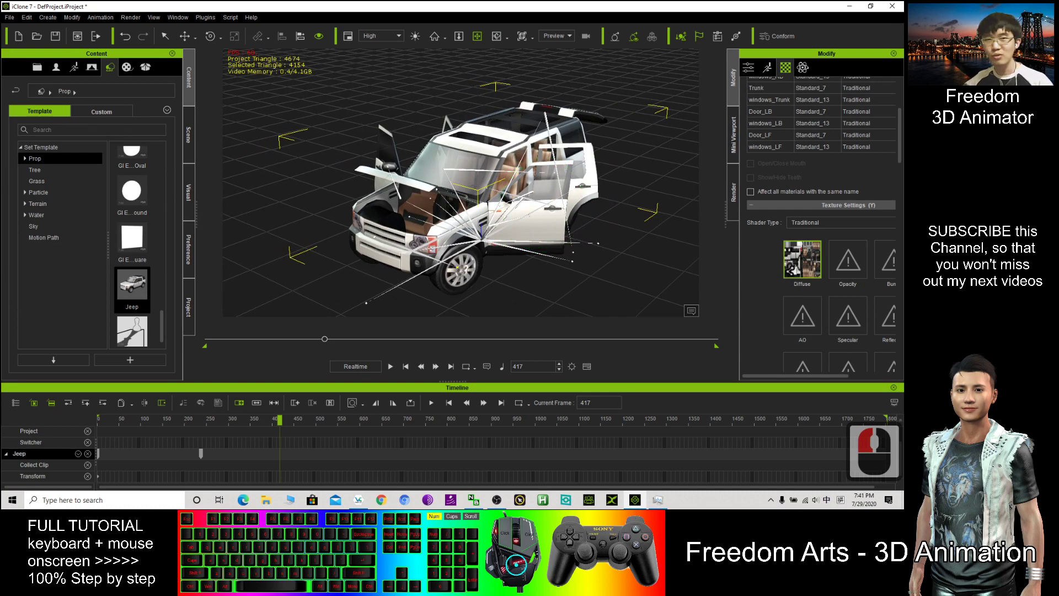
drag(903, 111, 397, 110)
click(501, 110)
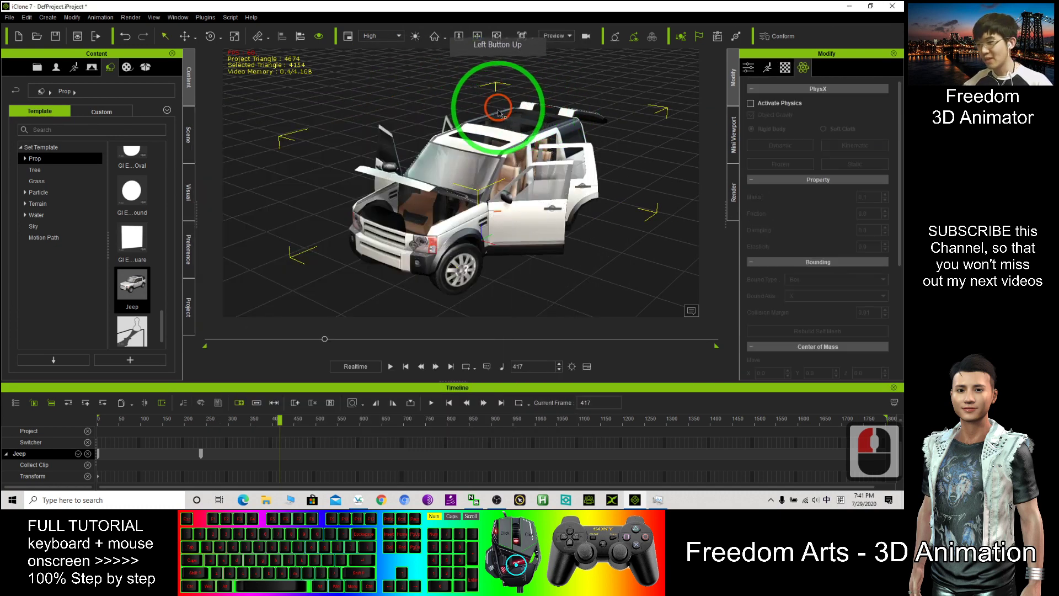
scroll(569, 208, down, 5)
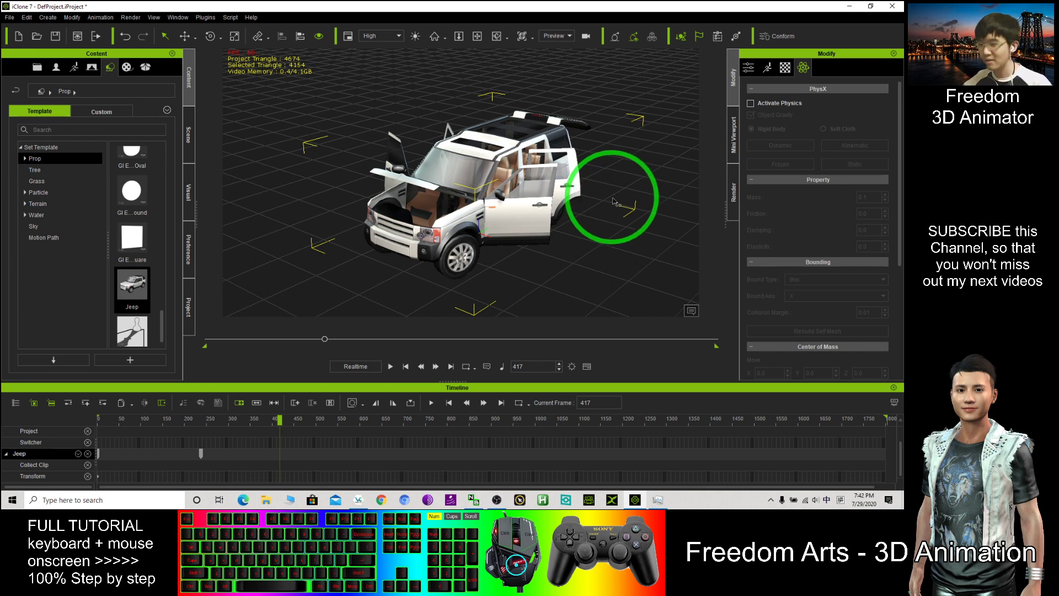
scroll(613, 201, up, 3)
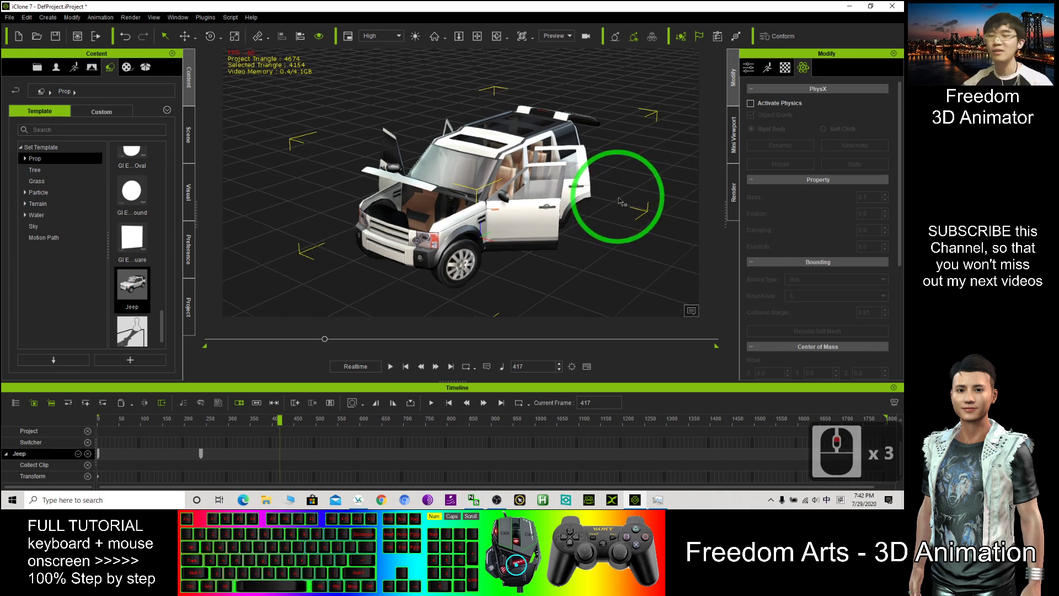
key(x)
key(c)
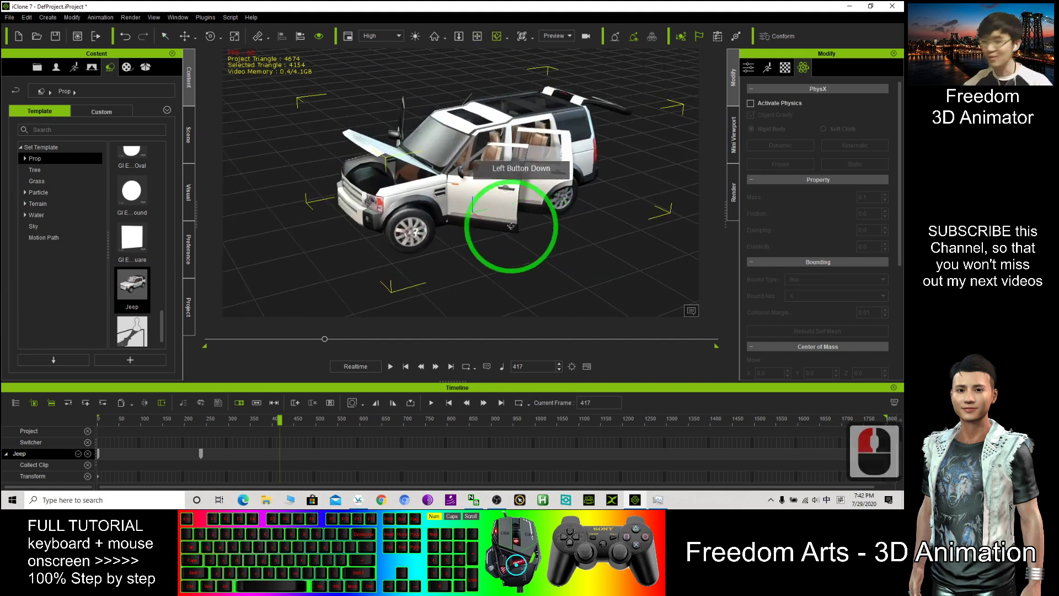